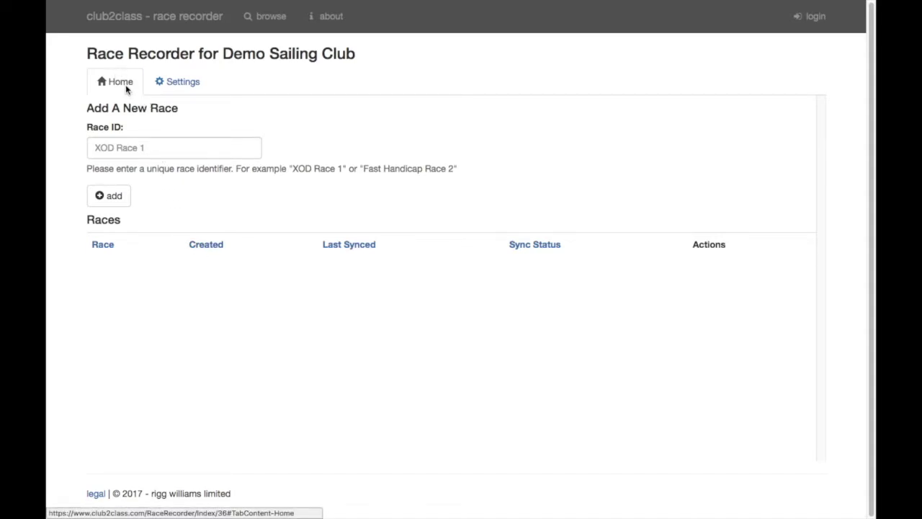
# Create a new race with Race ID 'Race 1' from the Home page
pyautogui.click(163, 87)
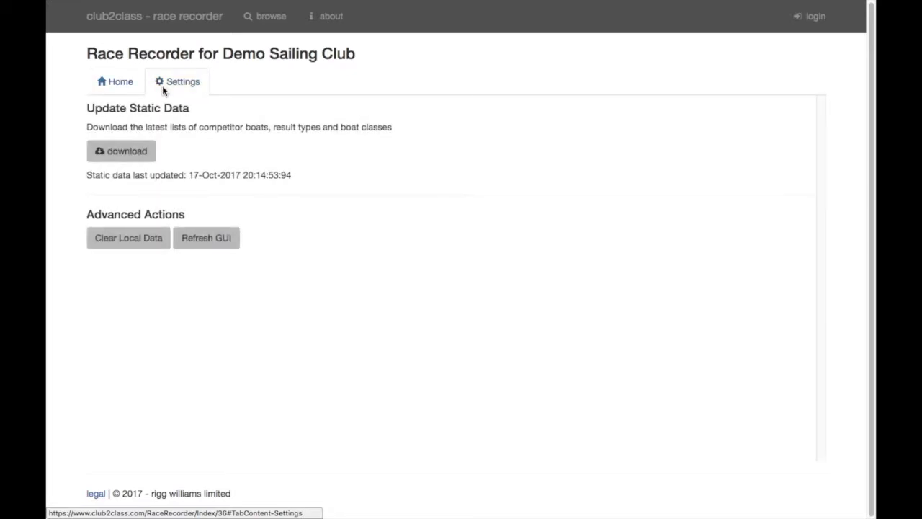
pyautogui.click(132, 88)
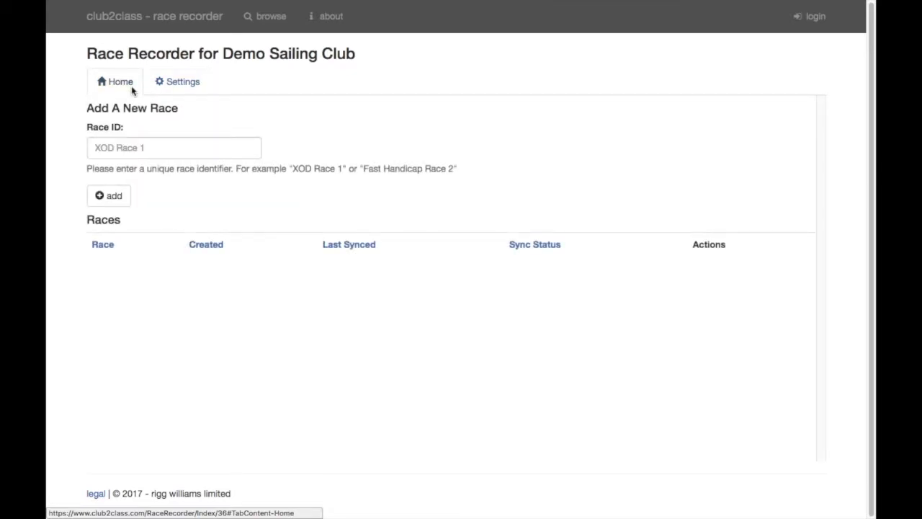
pyautogui.click(112, 148)
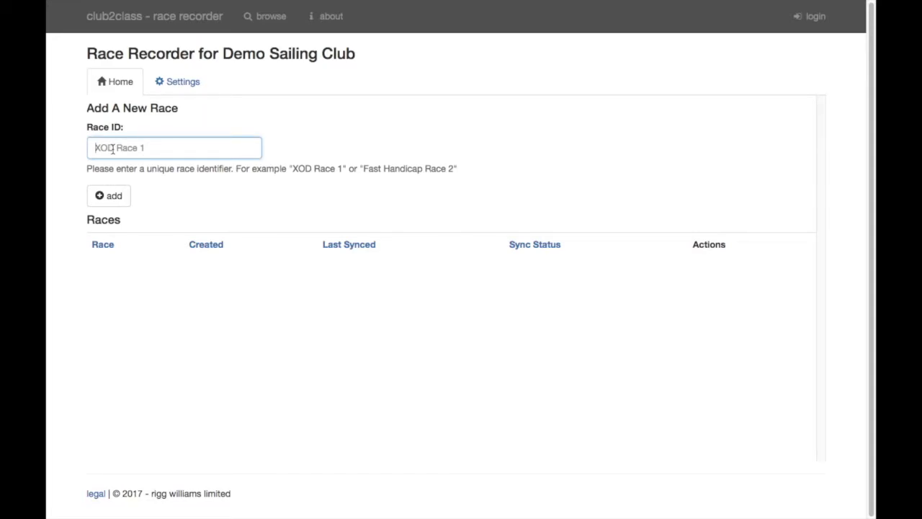
pyautogui.write('Race 1')
pyautogui.click(109, 198)
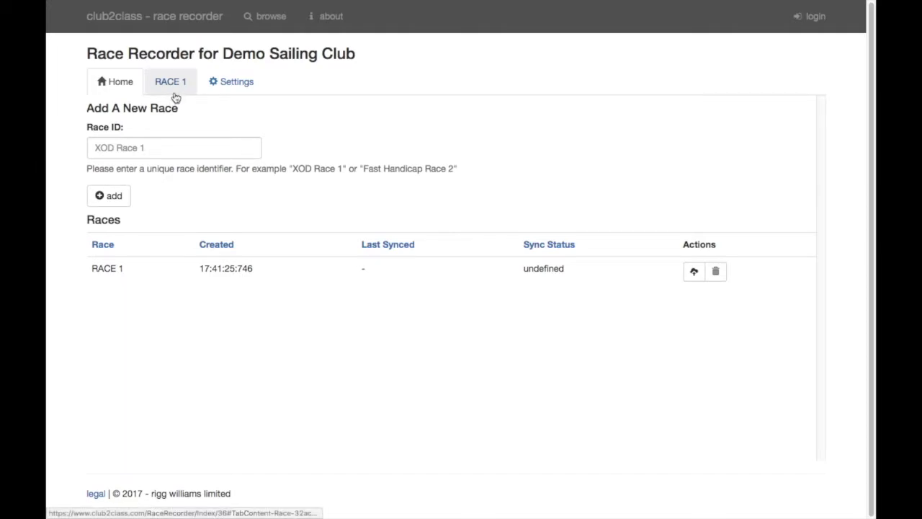
# Open RACE 1, view its timings, recording, results and stats, then return to boats
pyautogui.click(174, 93)
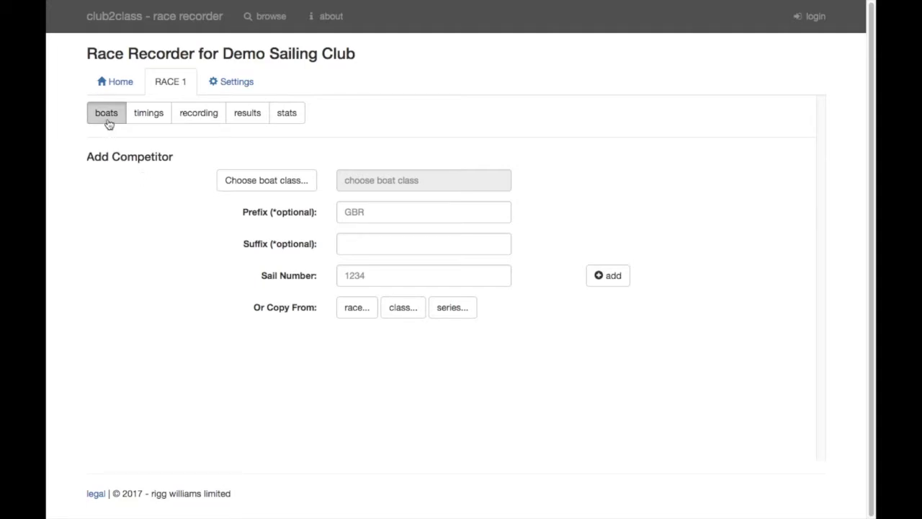
pyautogui.click(138, 120)
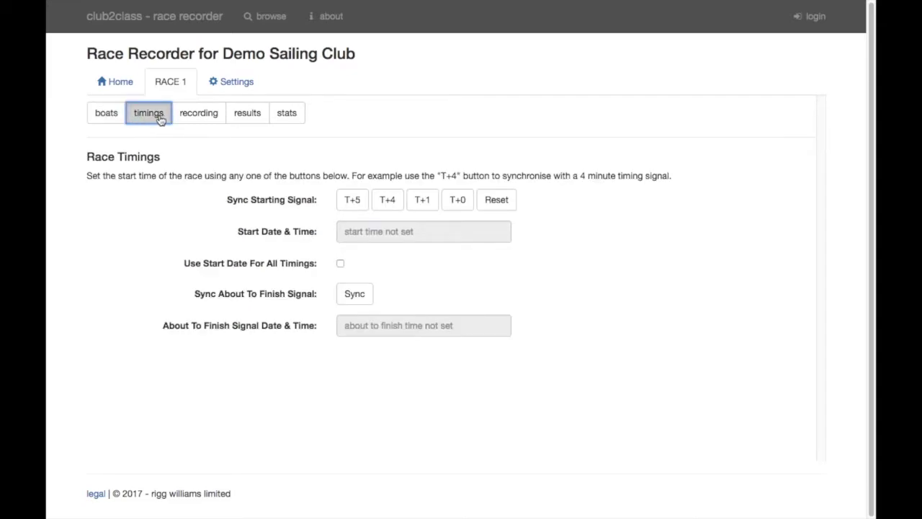
pyautogui.click(195, 121)
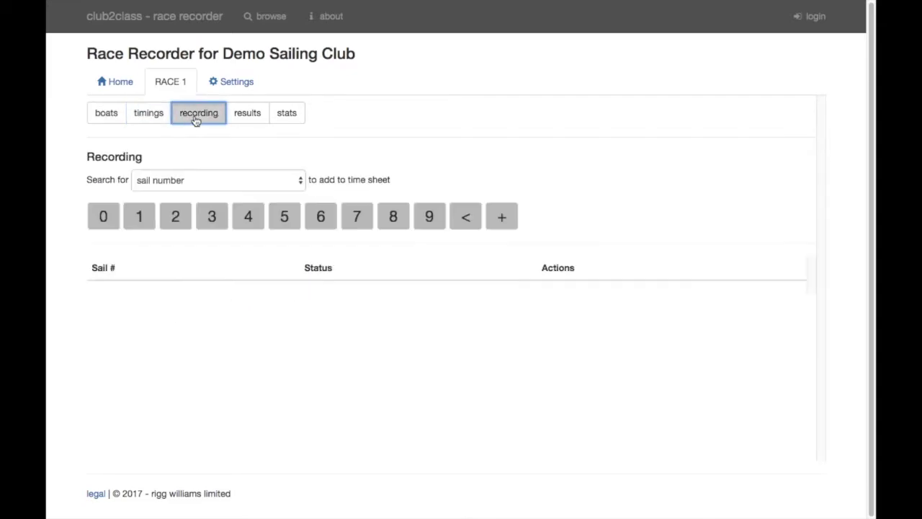
pyautogui.click(247, 119)
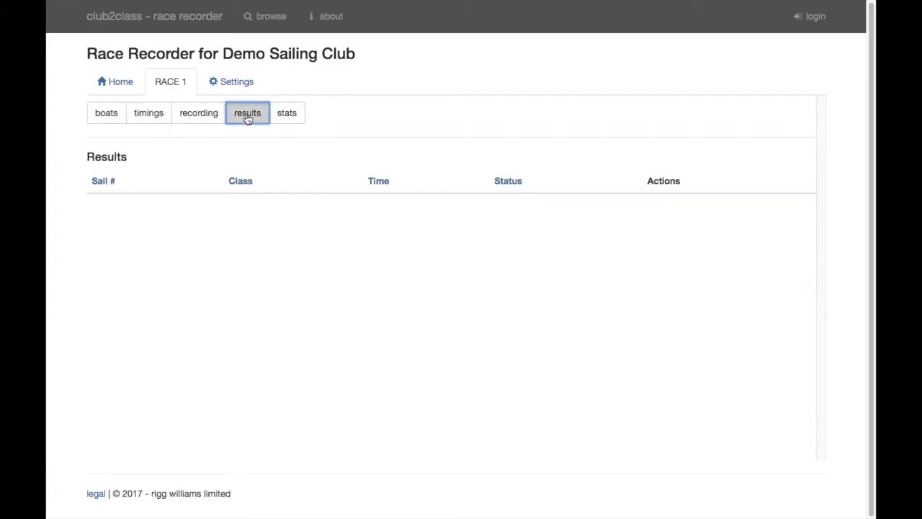
pyautogui.click(285, 119)
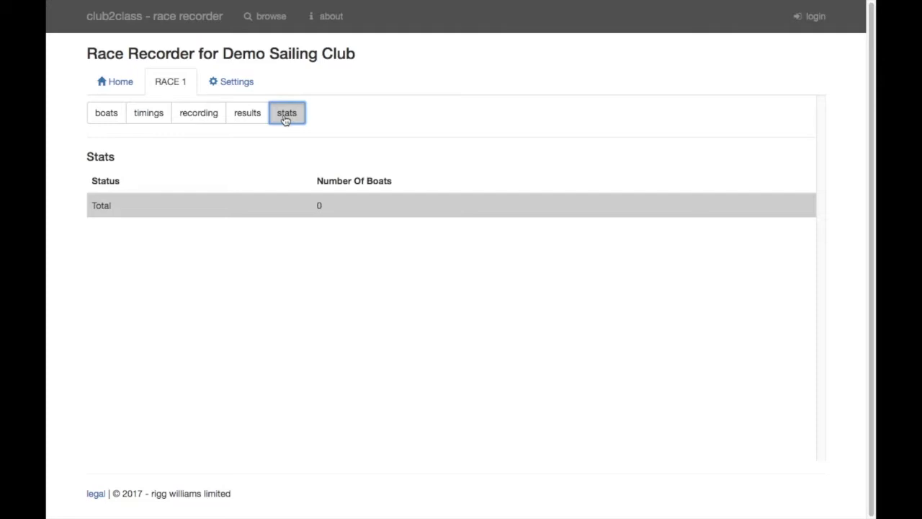
pyautogui.click(109, 118)
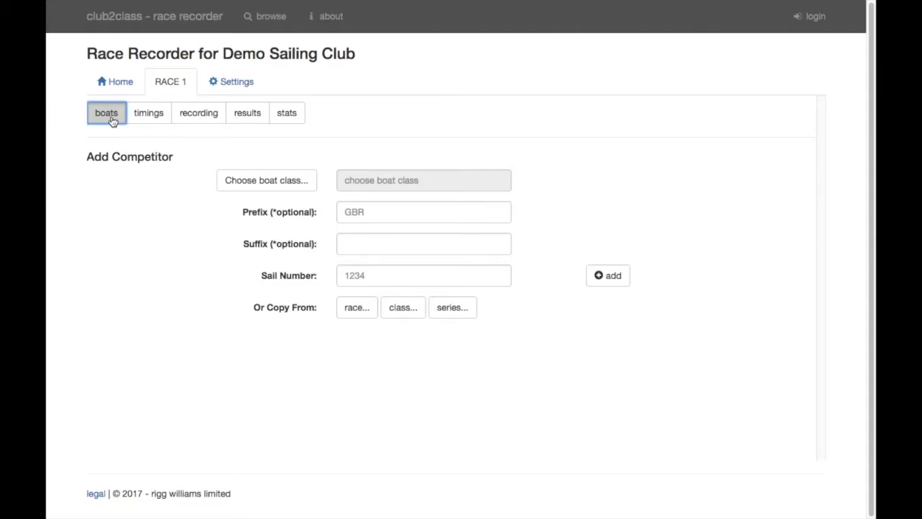
pyautogui.click(160, 118)
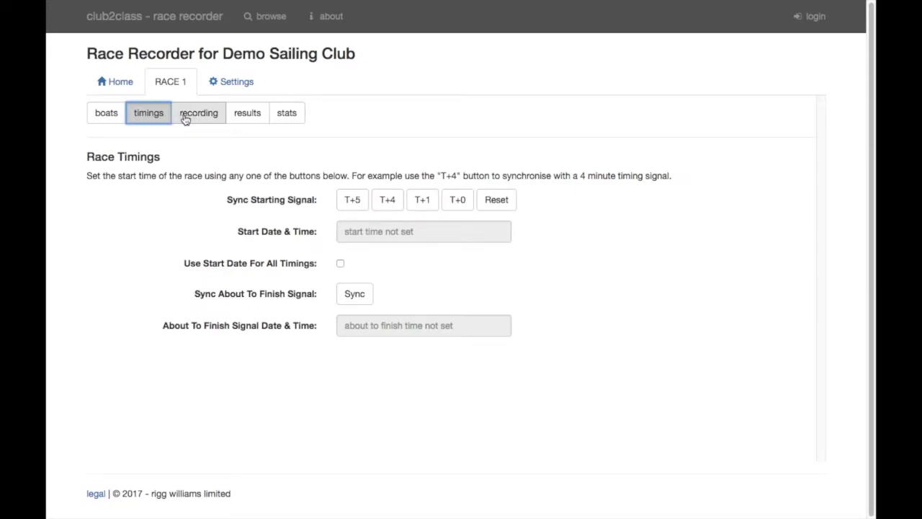
pyautogui.click(185, 118)
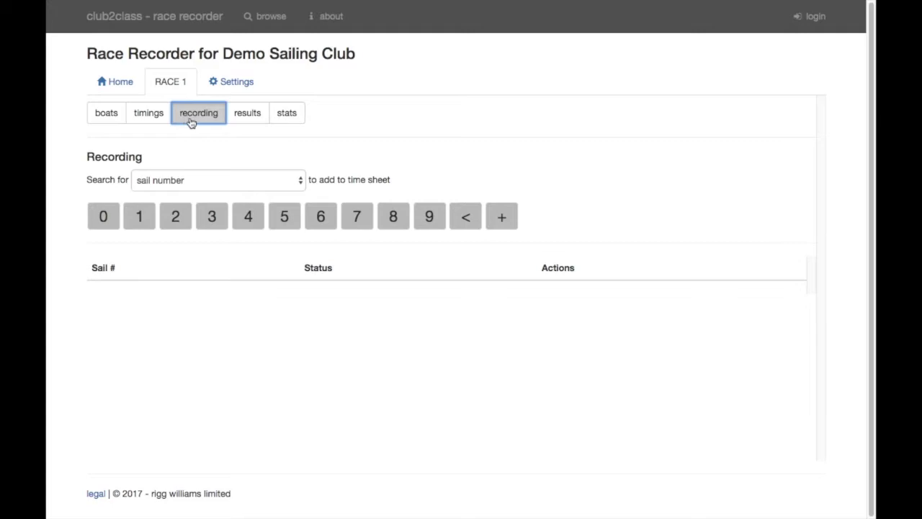
pyautogui.click(257, 121)
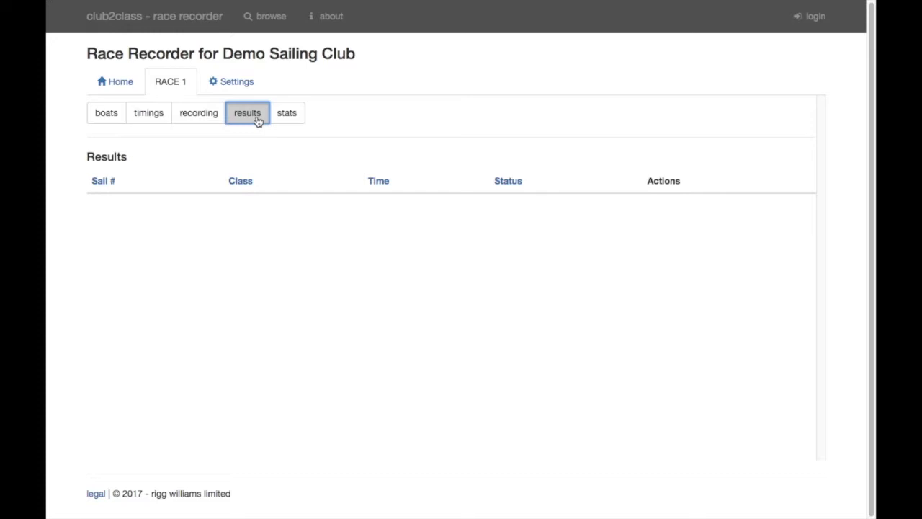
pyautogui.click(281, 118)
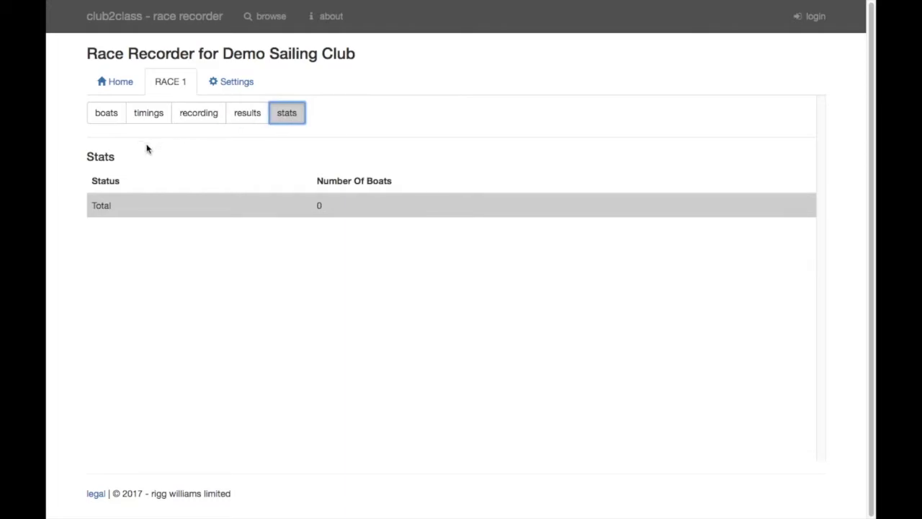
pyautogui.click(108, 121)
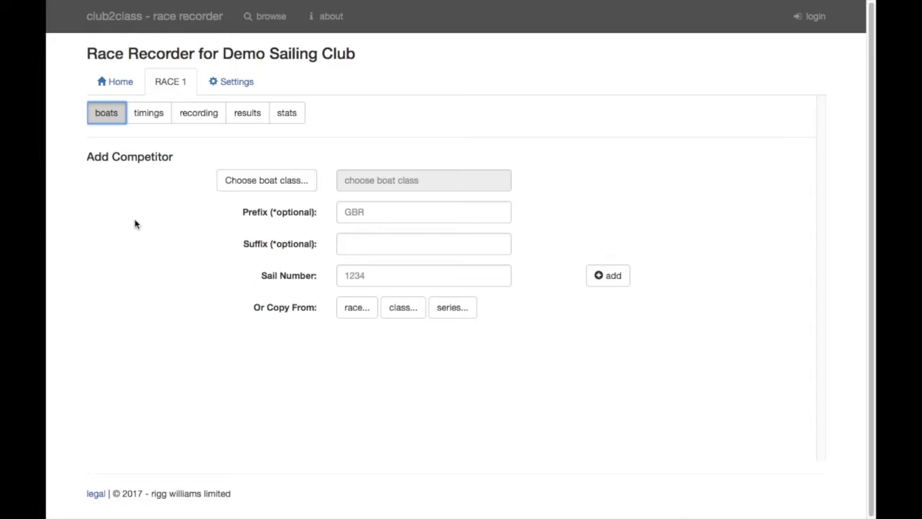
# Add a class 2000 competitor with sail number 1 to RACE 1
pyautogui.click(245, 181)
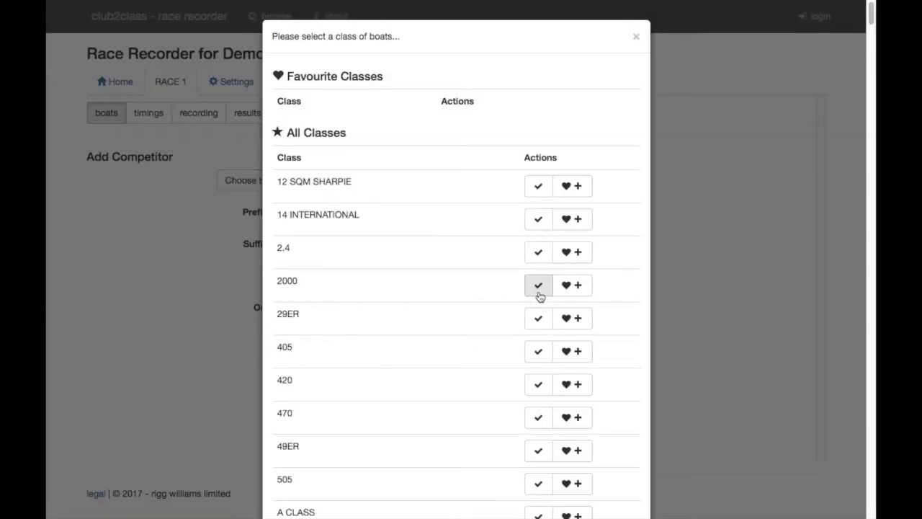
pyautogui.click(538, 285)
pyautogui.click(409, 275)
pyautogui.write('1')
pyautogui.click(592, 275)
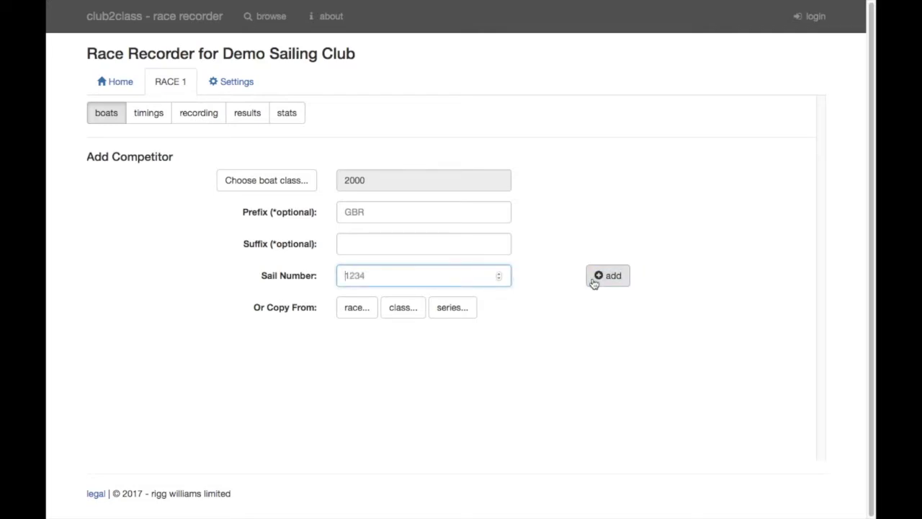
# Mark boat classes 2000, 29ER and 405 as favourites in the class list
pyautogui.click(248, 186)
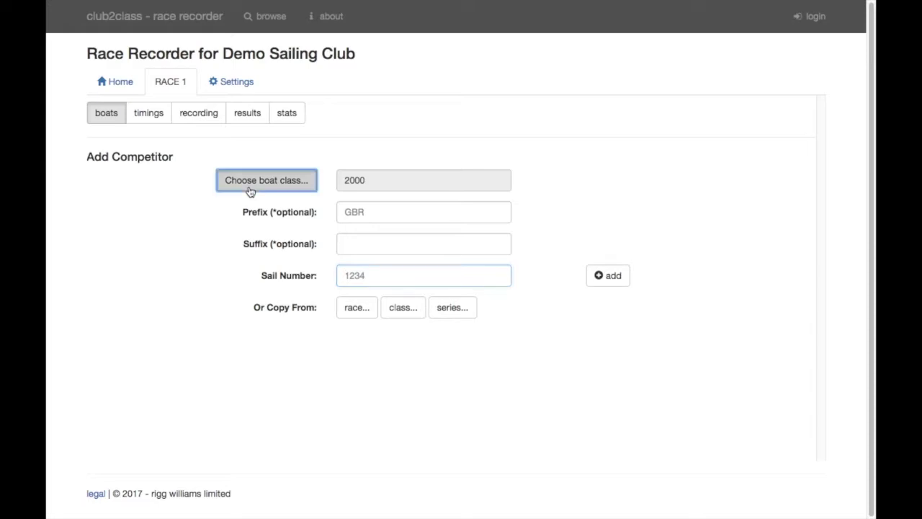
pyautogui.click(573, 286)
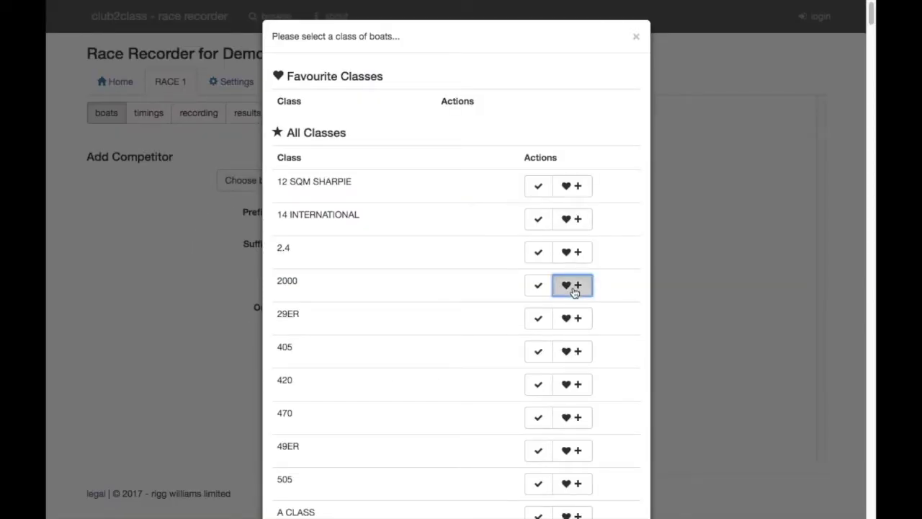
pyautogui.click(575, 361)
pyautogui.click(570, 419)
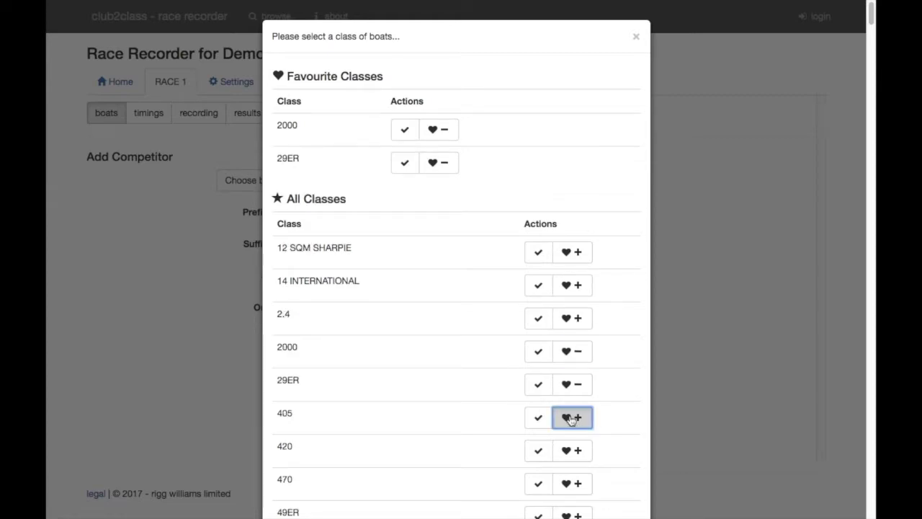
pyautogui.click(635, 36)
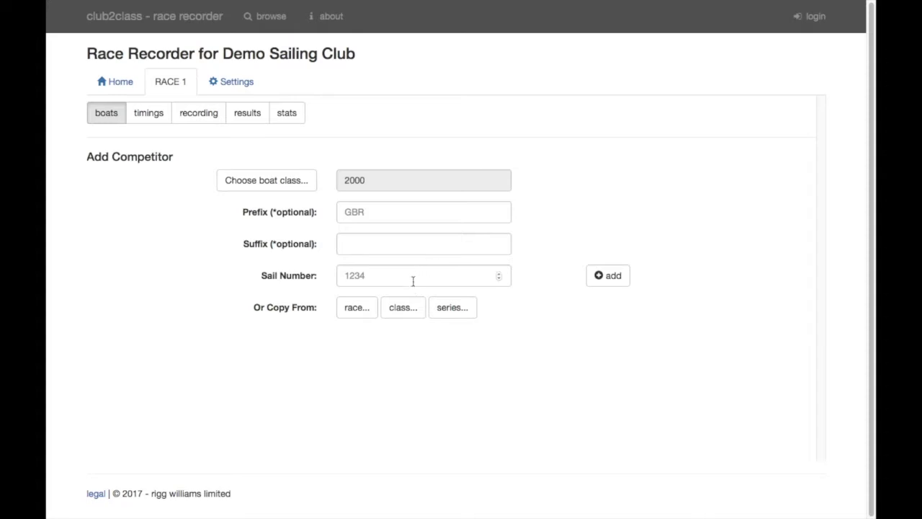
# Check the results and status stats, then begin entering another class 2000 sail number
pyautogui.click(245, 113)
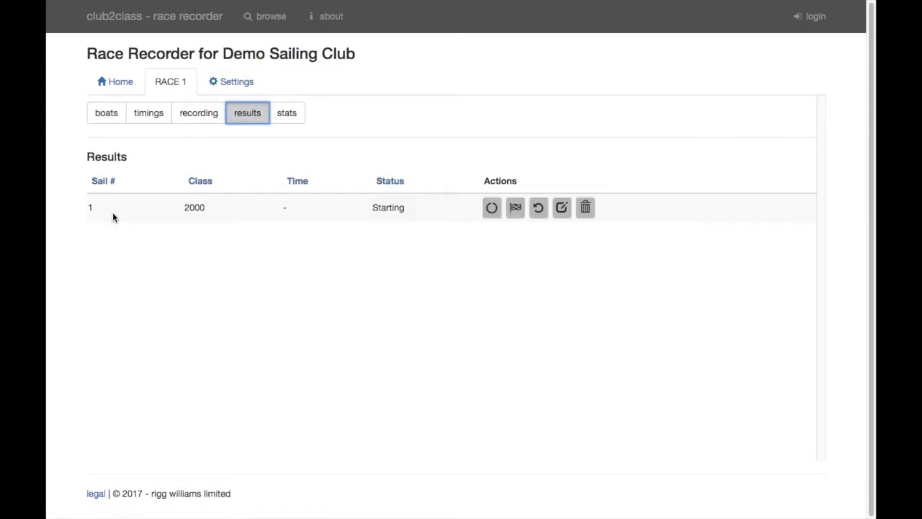
pyautogui.click(301, 114)
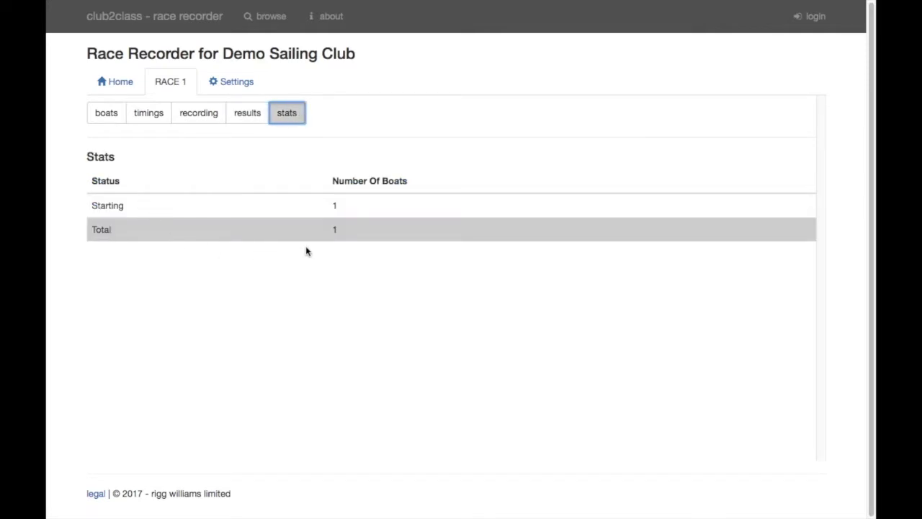
pyautogui.click(101, 115)
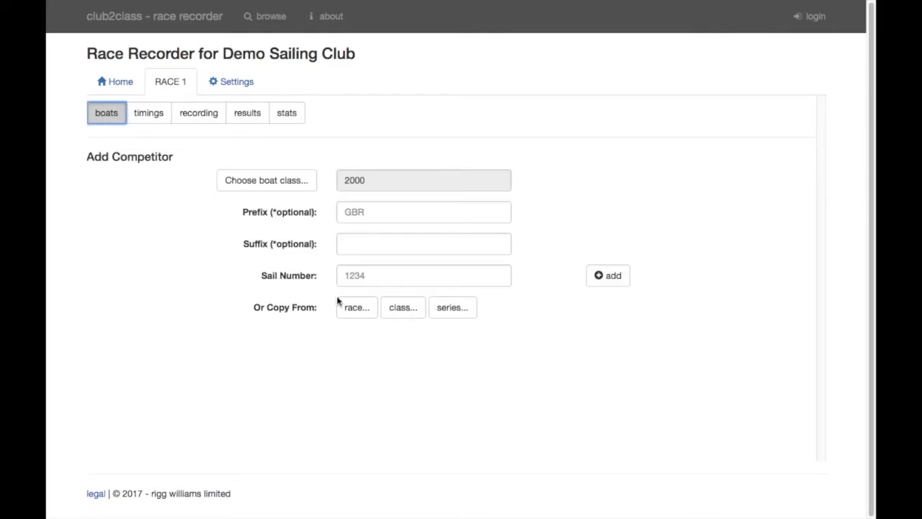
pyautogui.click(346, 277)
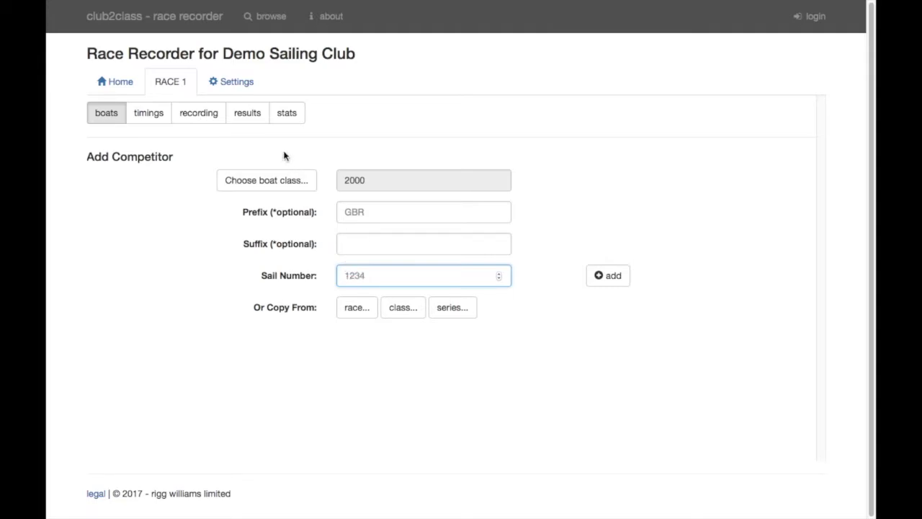
pyautogui.click(245, 114)
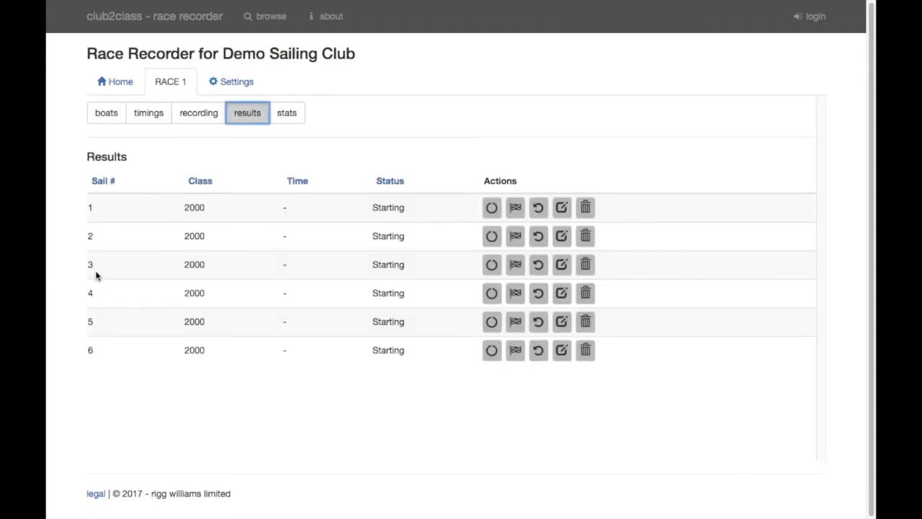
pyautogui.click(290, 124)
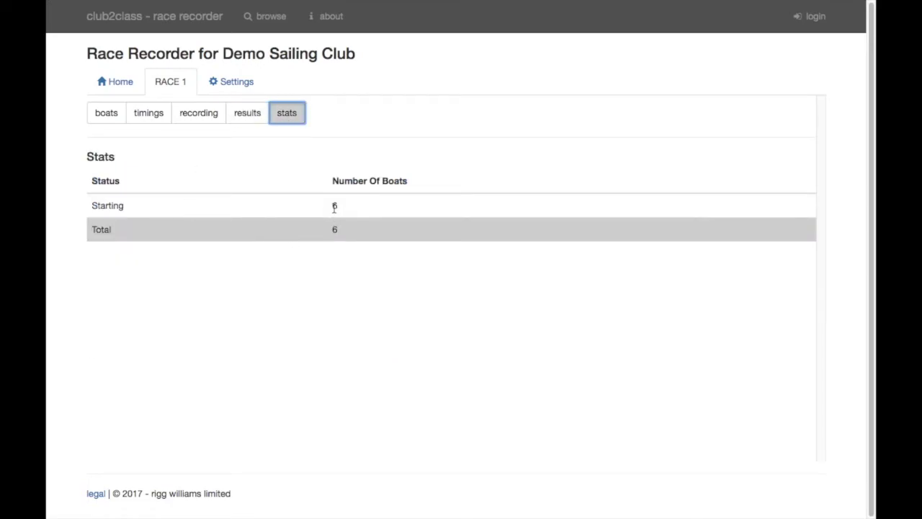
pyautogui.click(108, 120)
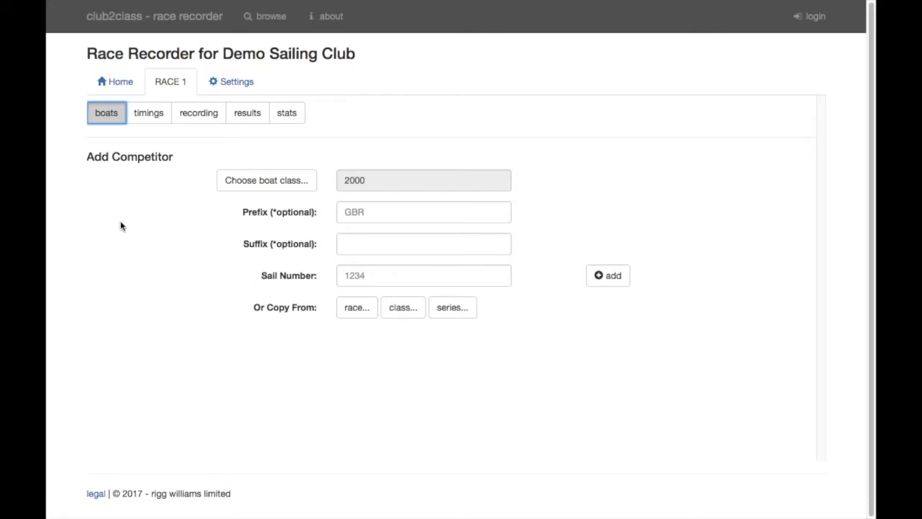
# Create a new race with Race ID 'Race 2'
pyautogui.click(116, 89)
pyautogui.click(125, 147)
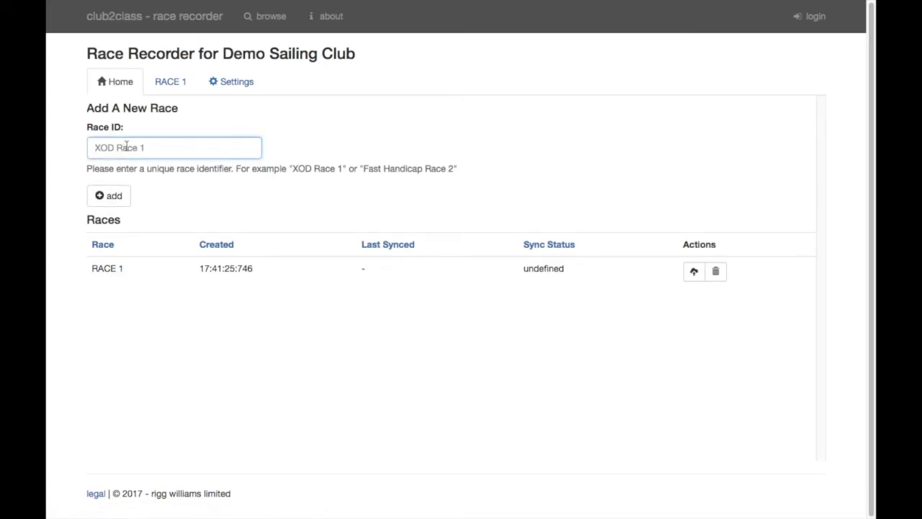
pyautogui.write('Race 2')
pyautogui.press('Return')
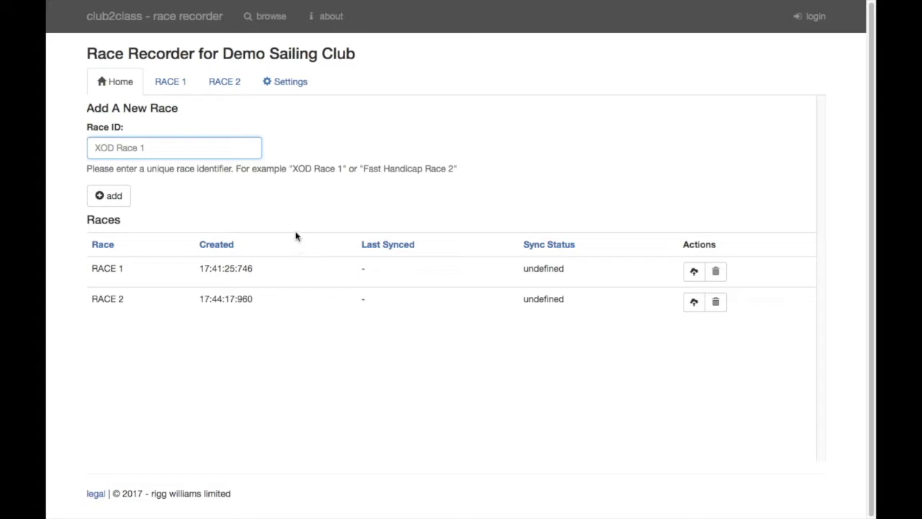
# Clone RACE 1's six competitors into RACE 2 and check its results and stats
pyautogui.click(230, 91)
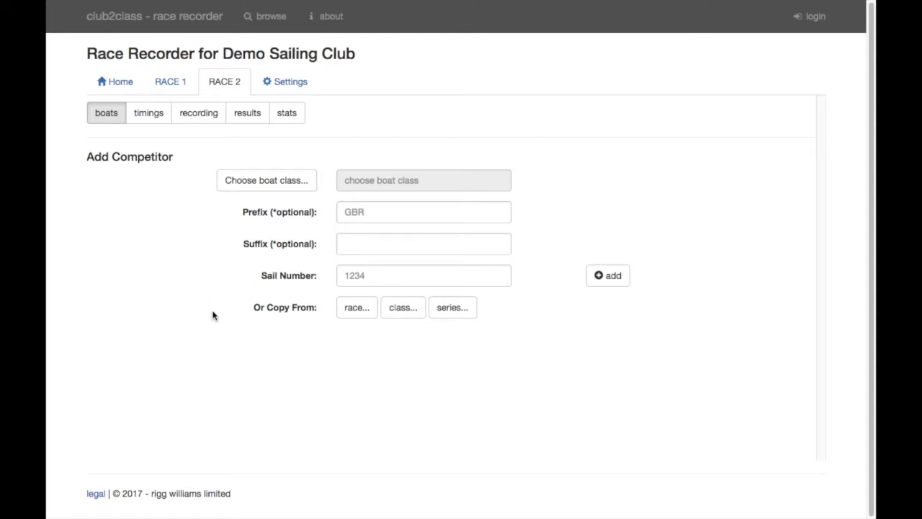
pyautogui.click(357, 311)
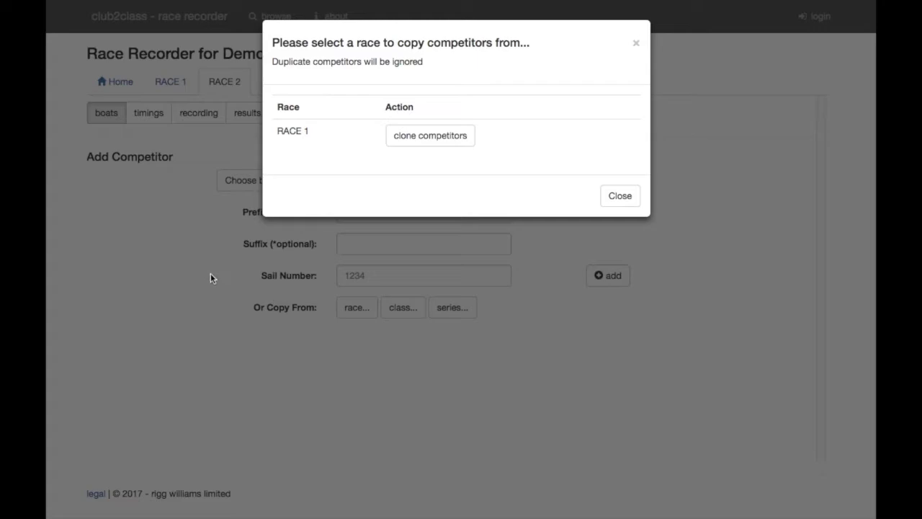
pyautogui.click(423, 144)
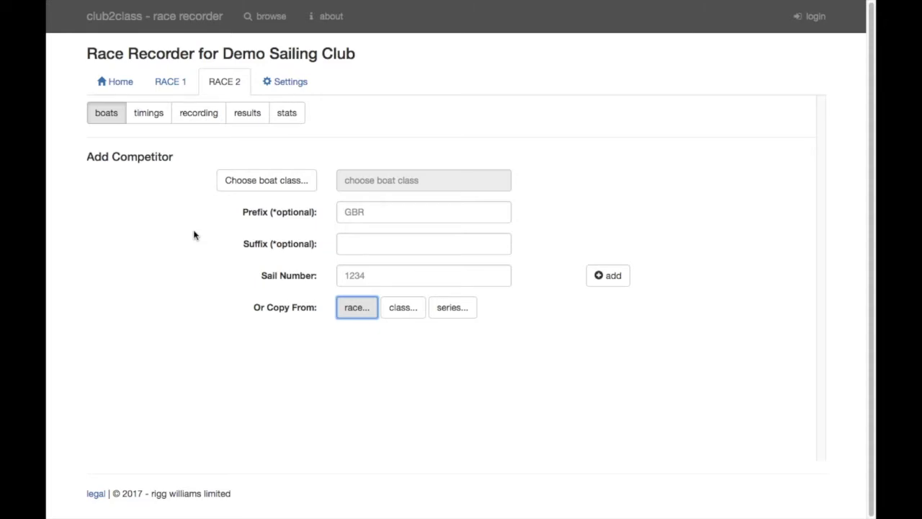
pyautogui.click(245, 121)
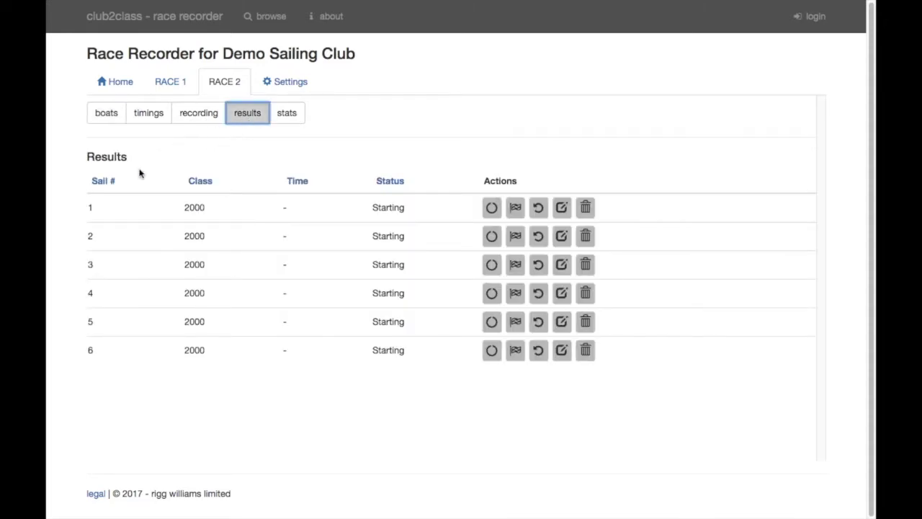
pyautogui.click(288, 112)
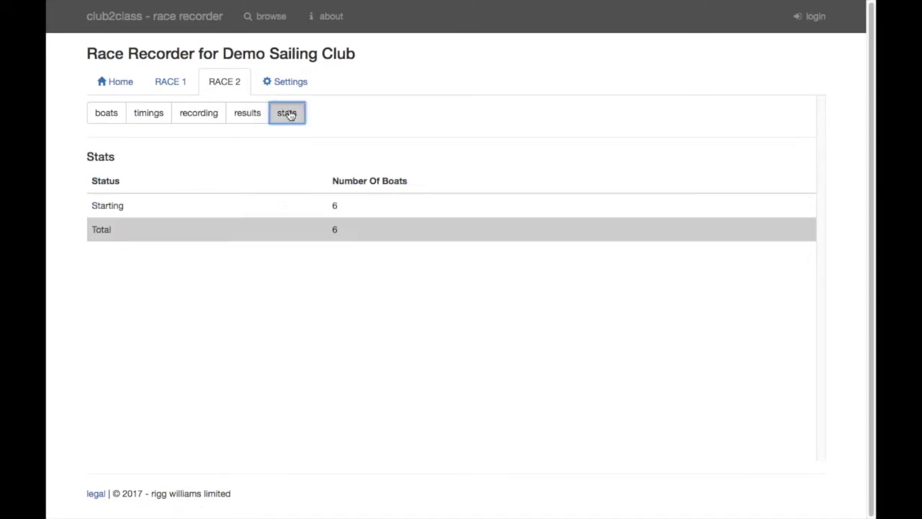
pyautogui.click(107, 114)
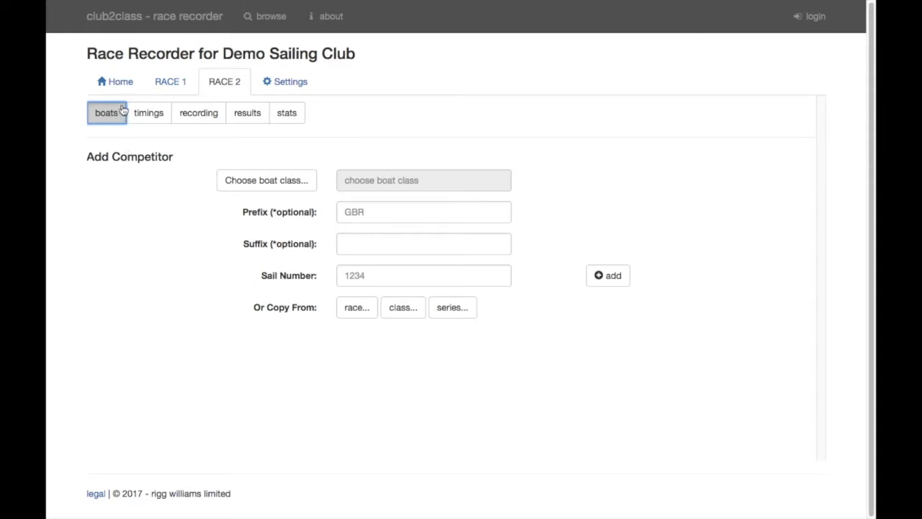
# Create a new race with Race ID 'Race 3'
pyautogui.click(116, 85)
pyautogui.click(130, 154)
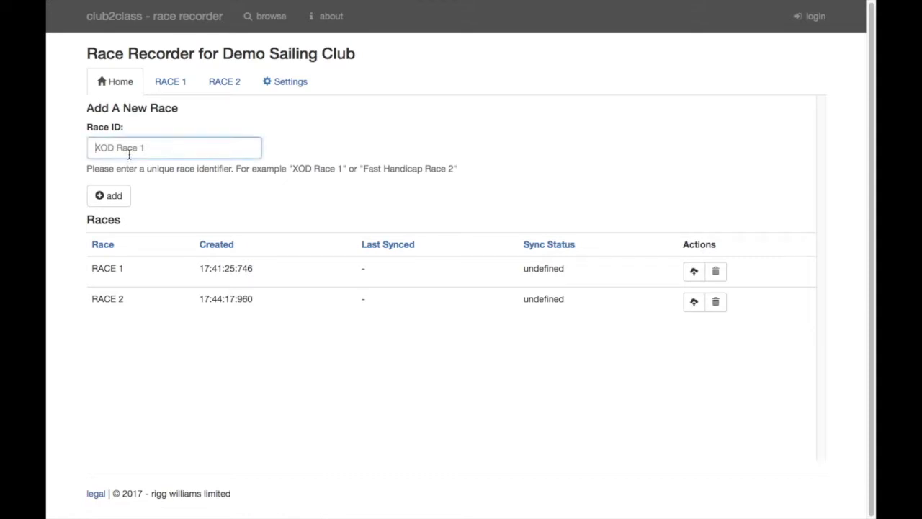
pyautogui.write('Race 3')
pyautogui.press('Return')
# Clone the Demo Class competitors into RACE 3 and check its results and stats
pyautogui.click(277, 83)
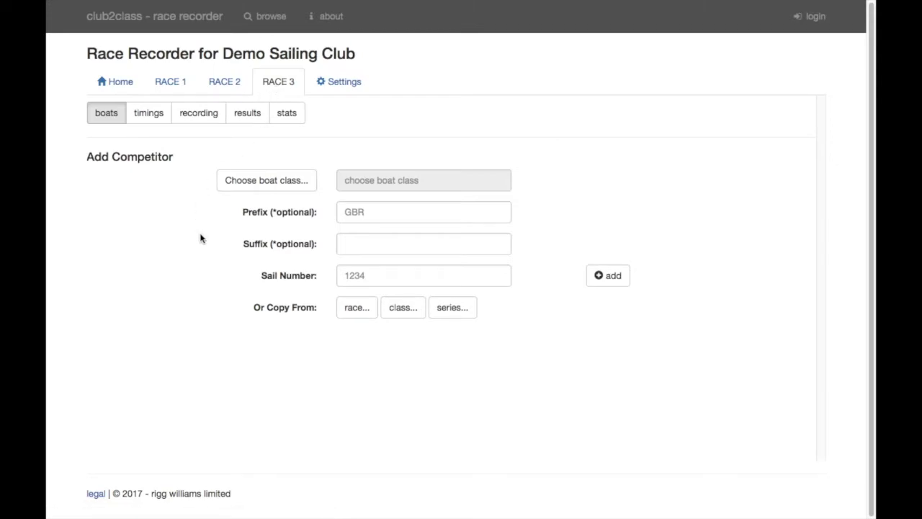
pyautogui.click(399, 315)
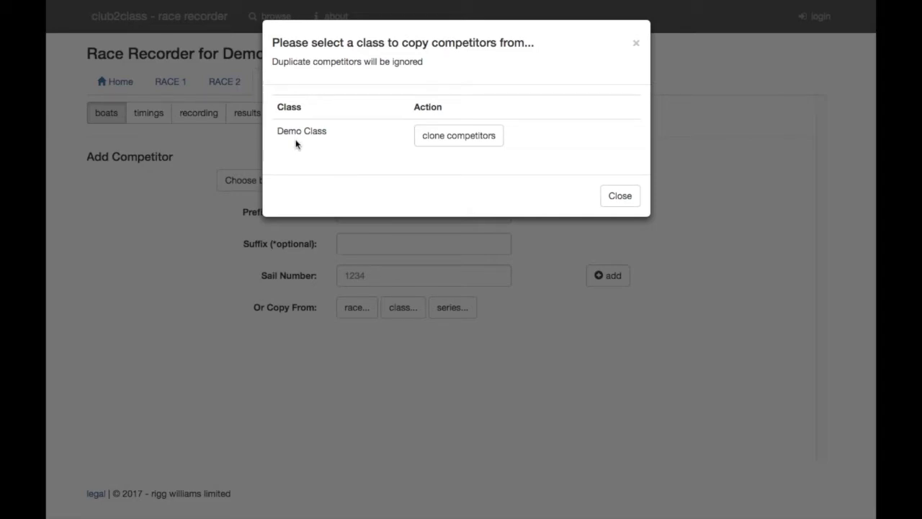
pyautogui.click(454, 143)
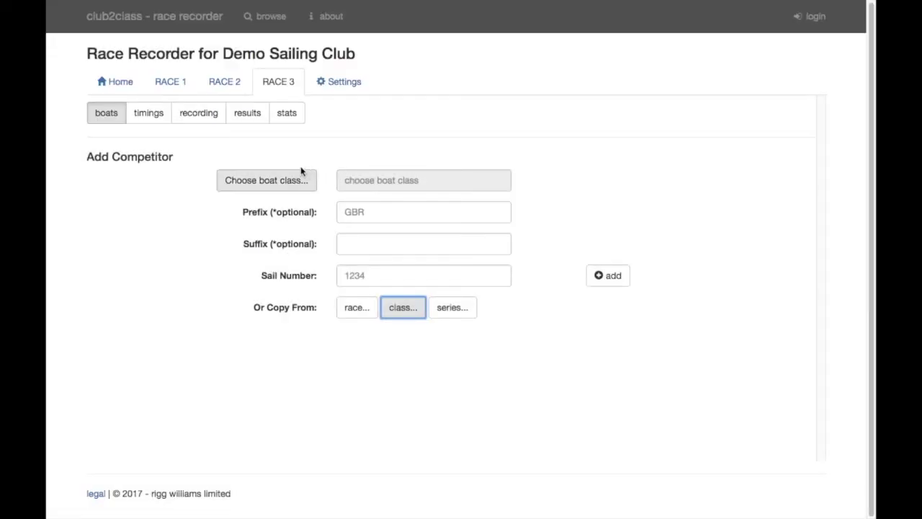
pyautogui.click(253, 119)
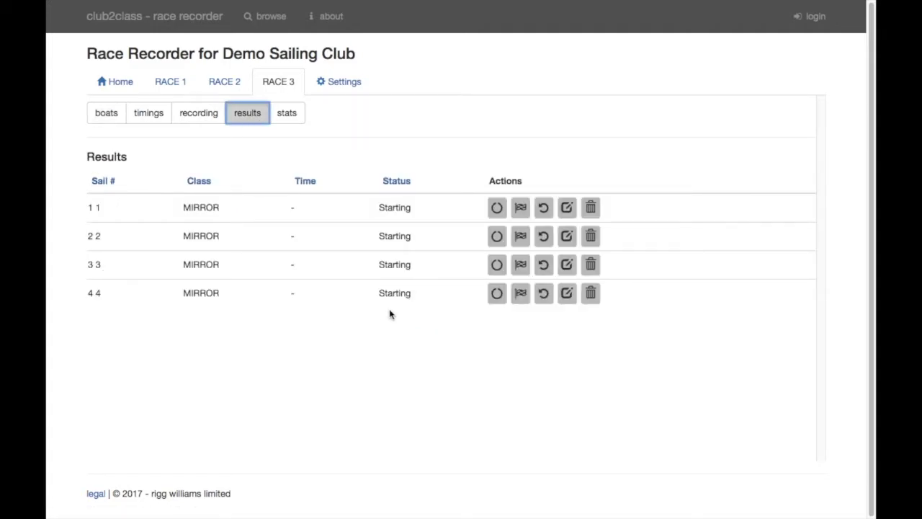
pyautogui.click(289, 118)
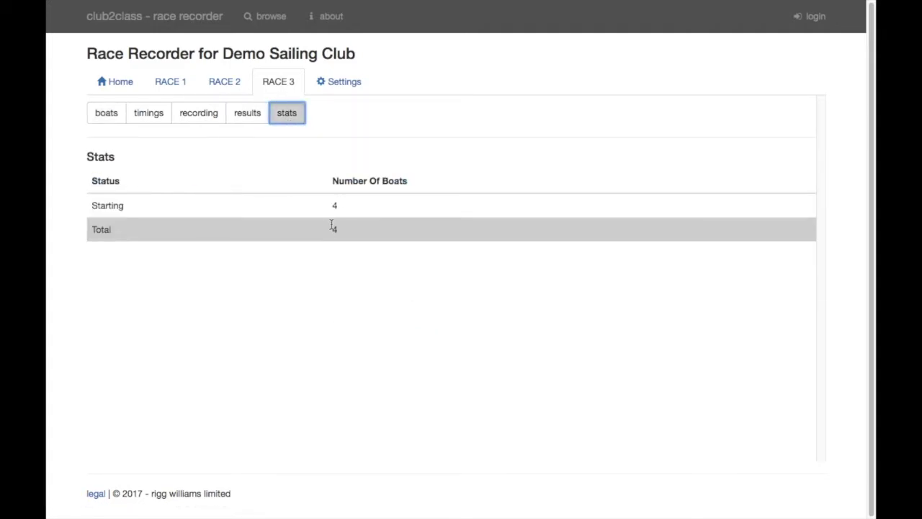
pyautogui.click(115, 117)
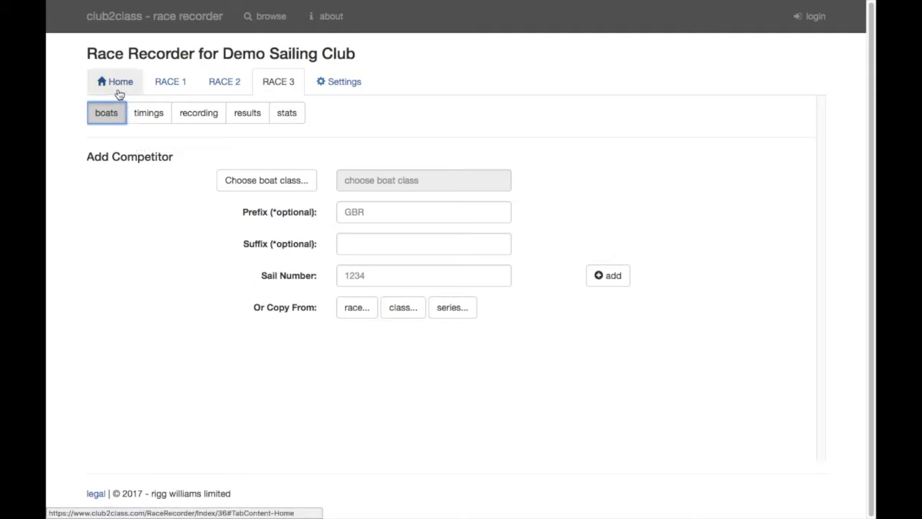
# Create a new race with Race ID 'Race 4'
pyautogui.click(120, 87)
pyautogui.click(134, 152)
pyautogui.write('Race 4')
pyautogui.press('Return')
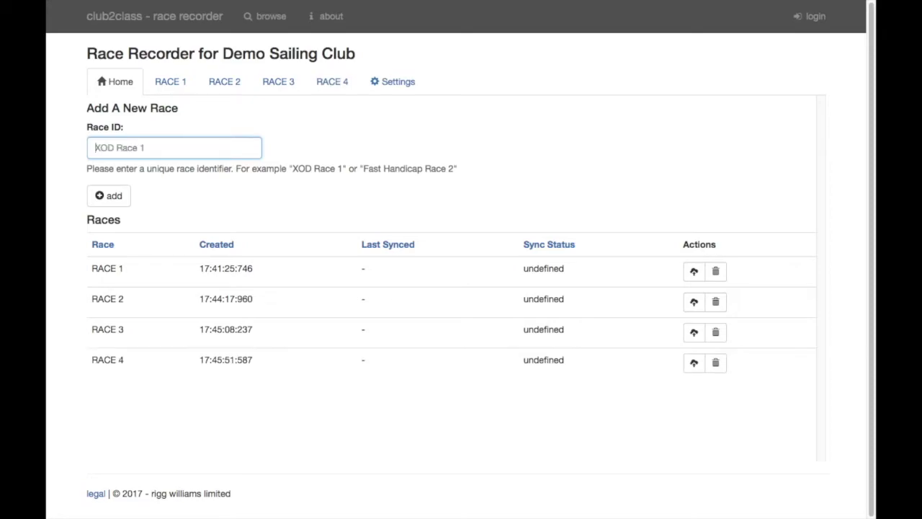
# Clone the Demo Race Series 2017 competitors into RACE 4 and review its results and stats
pyautogui.click(336, 93)
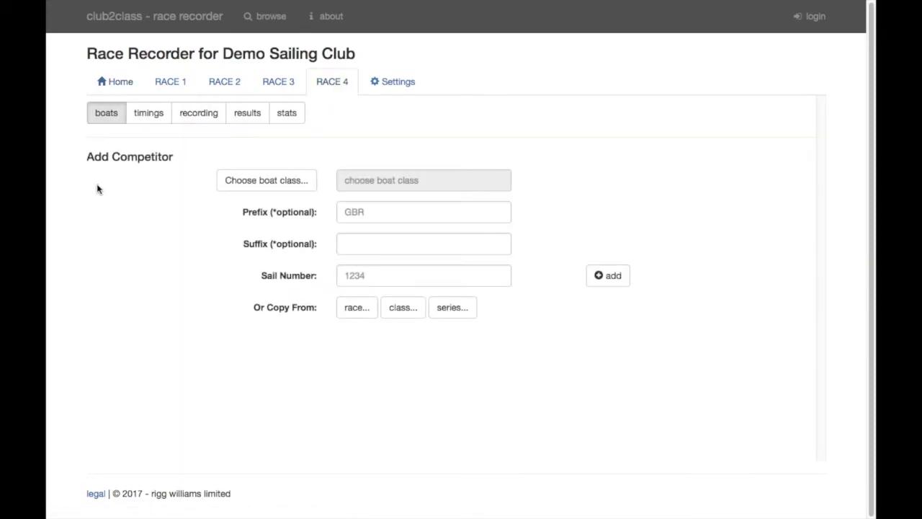
pyautogui.click(448, 311)
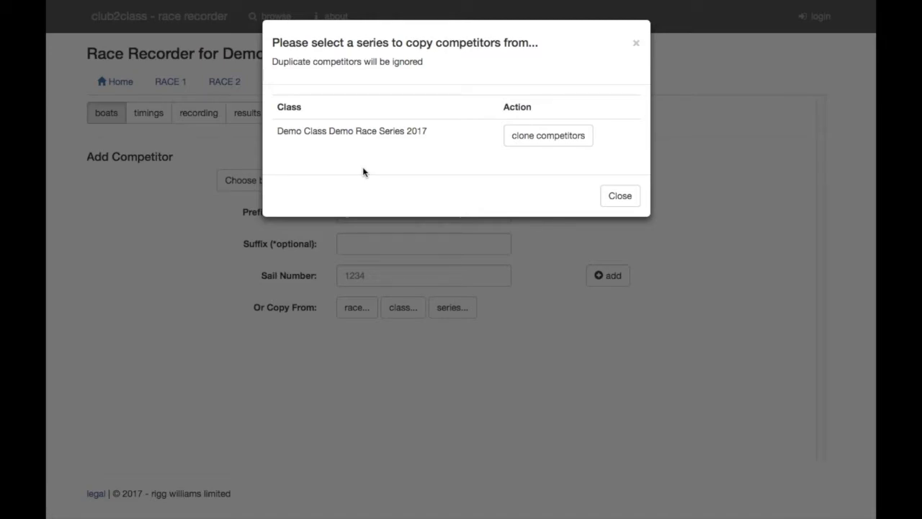
pyautogui.click(535, 147)
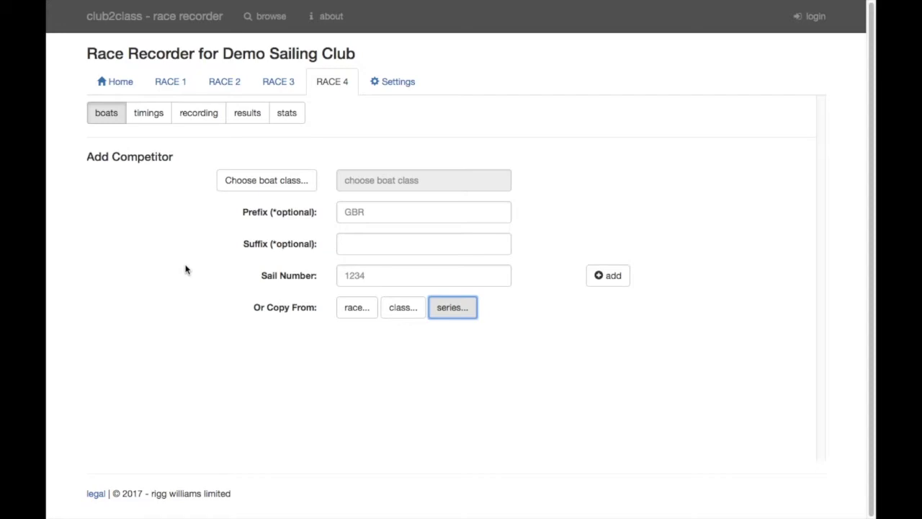
pyautogui.click(249, 122)
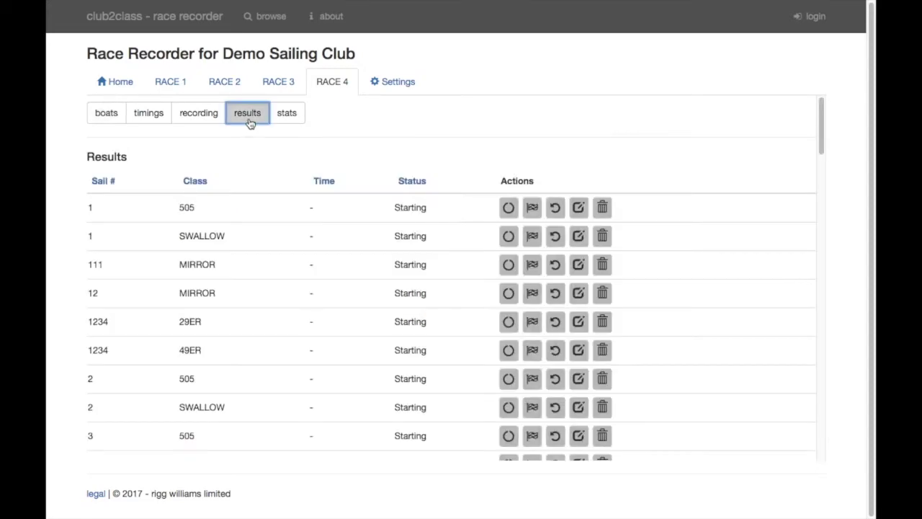
pyautogui.scroll(-10, 264, 319)
pyautogui.scroll(-4, 263, 319)
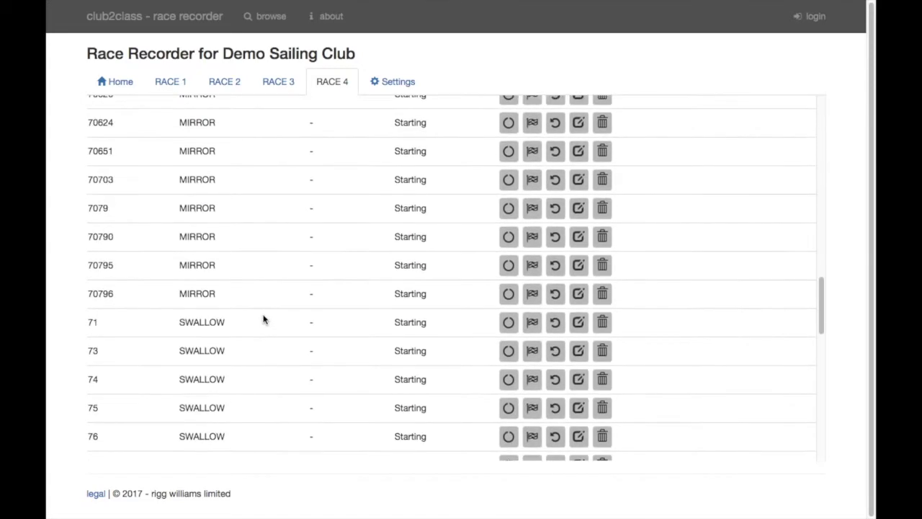
pyautogui.scroll(15, 263, 319)
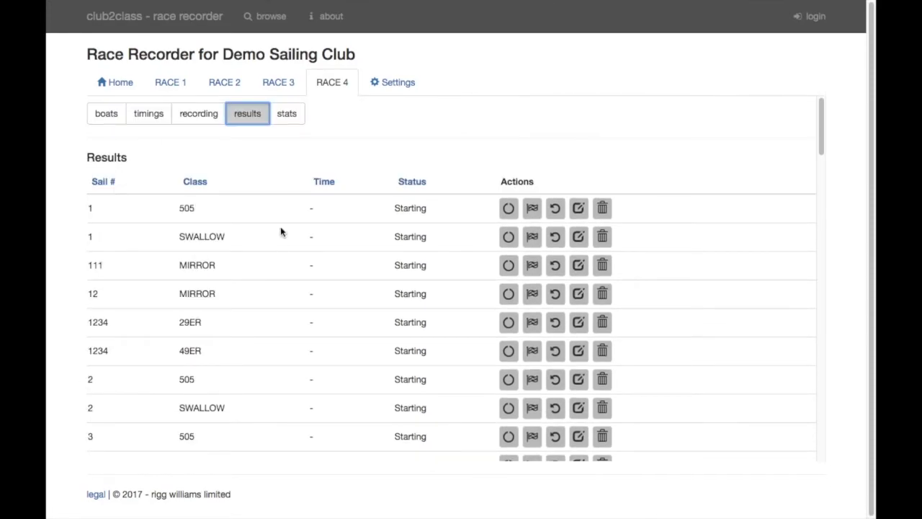
pyautogui.click(279, 119)
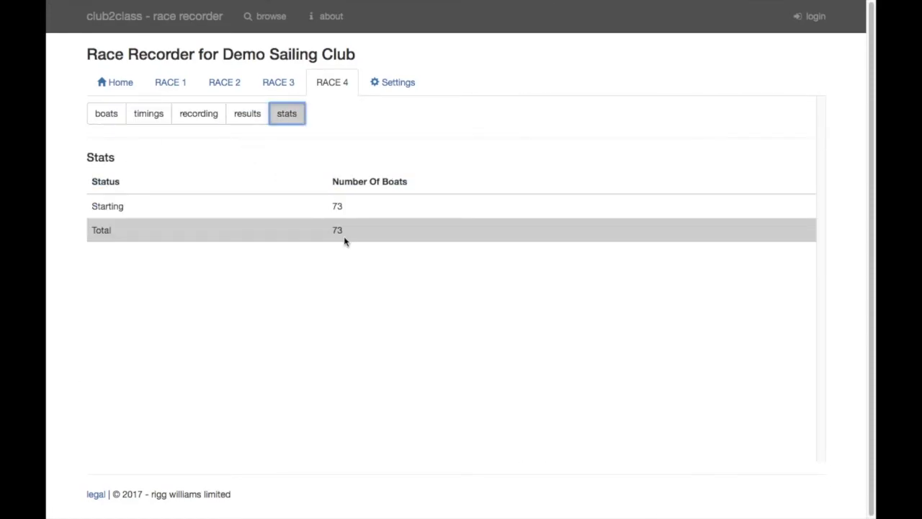
pyautogui.click(107, 124)
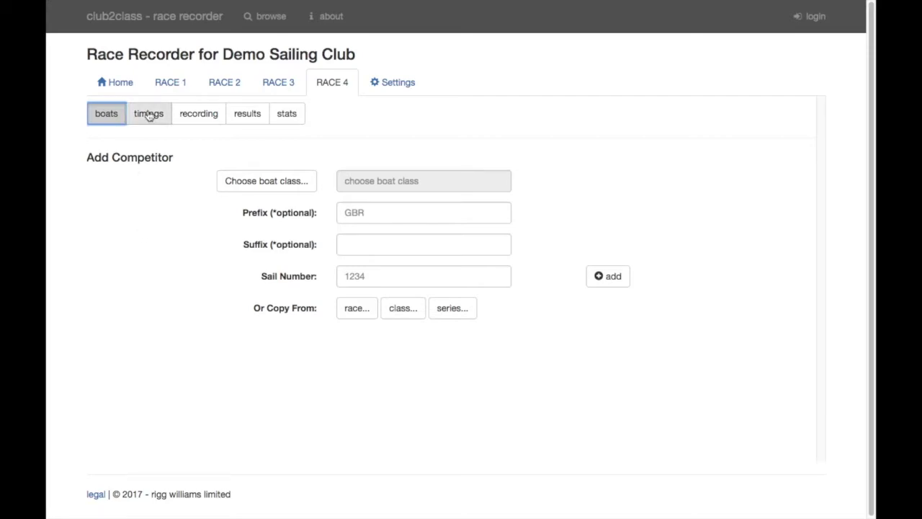
# Switch back to RACE 1 and show its Race Timings page
pyautogui.click(184, 84)
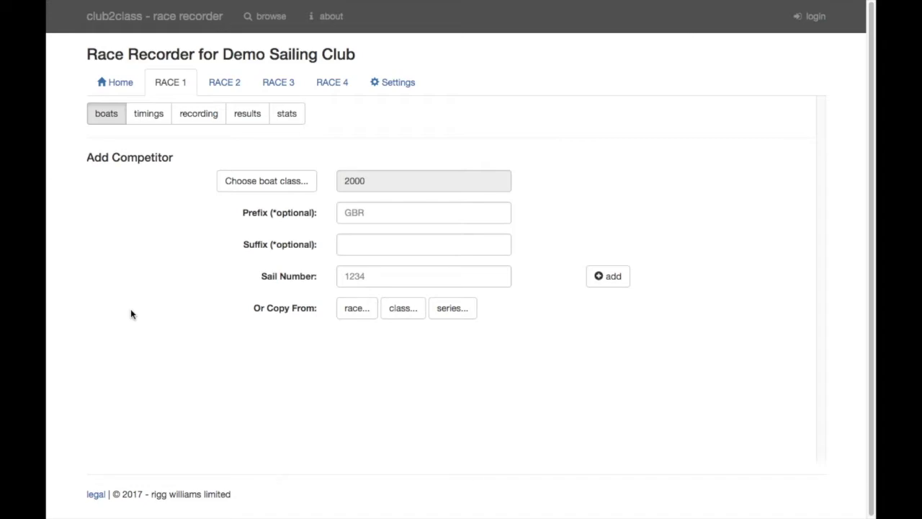
pyautogui.click(143, 124)
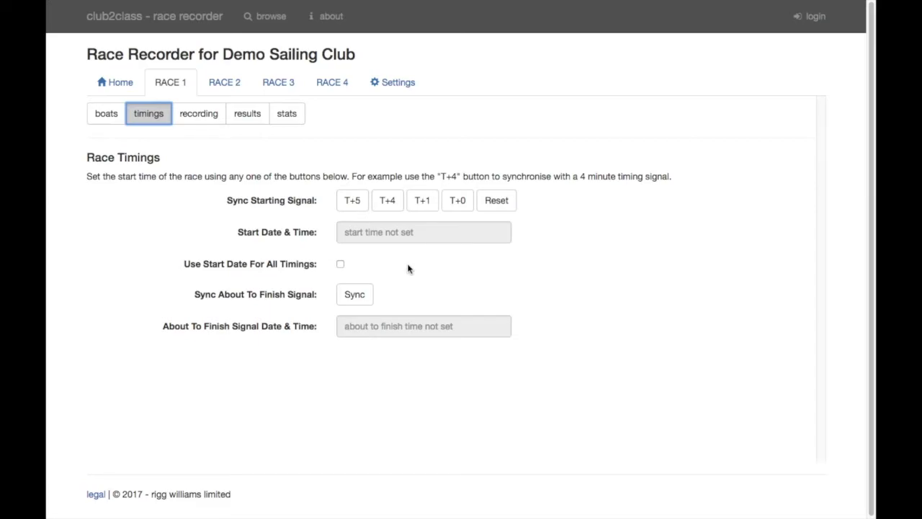
# Set RACE 1's start to 22-Oct-2017 17:52:11.631 using T+5 and the picker, then open Recording
pyautogui.click(353, 205)
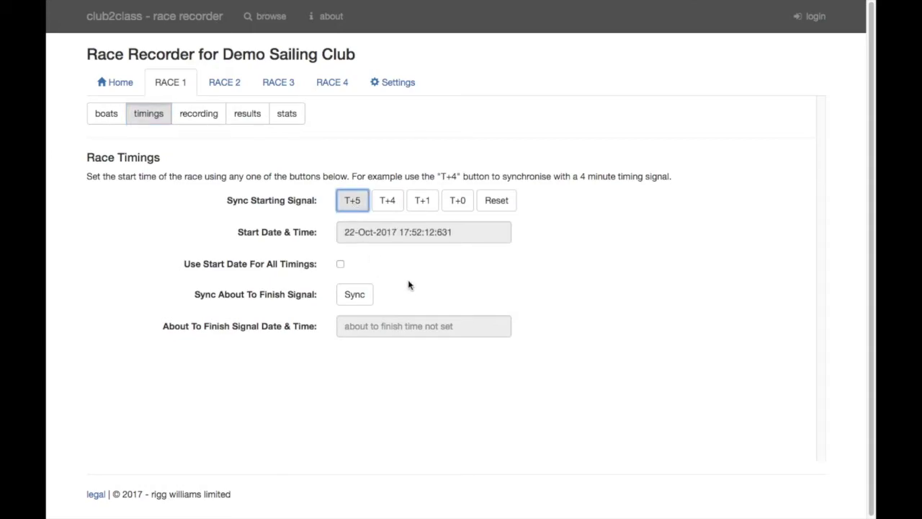
pyautogui.click(414, 236)
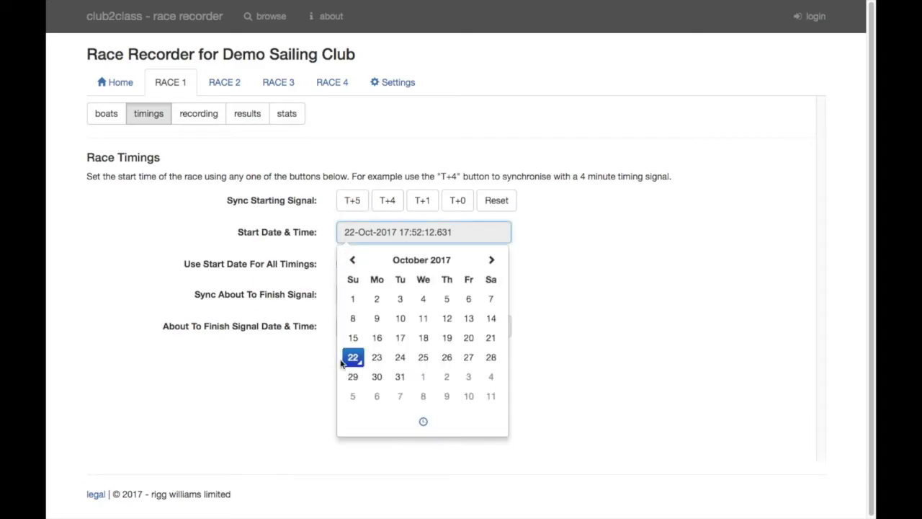
pyautogui.click(422, 425)
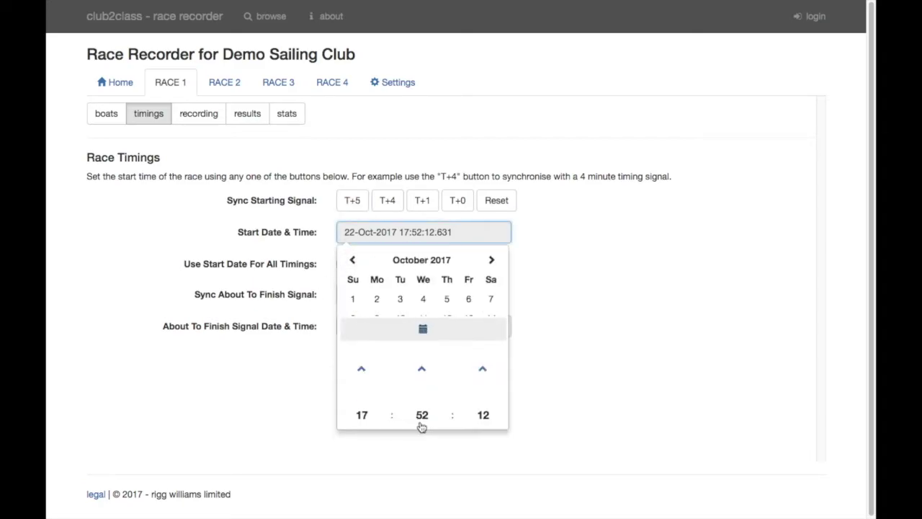
pyautogui.click(483, 397)
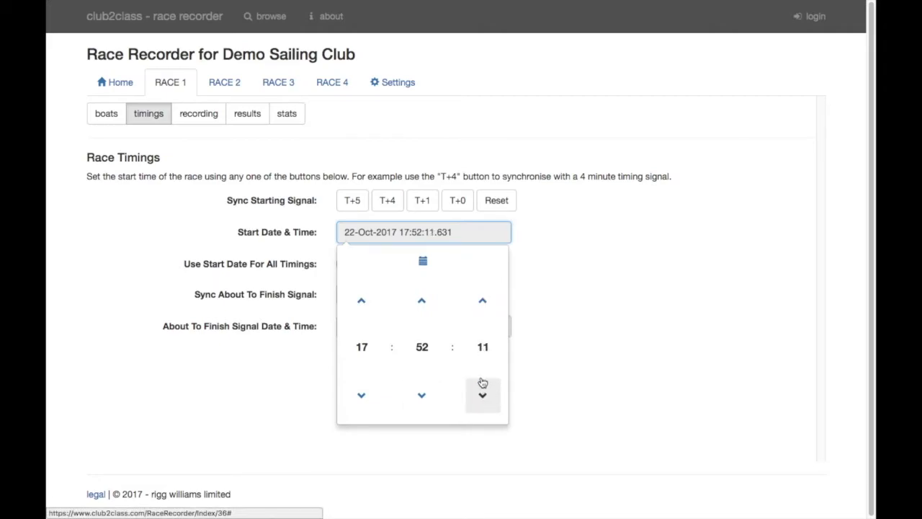
pyautogui.click(603, 296)
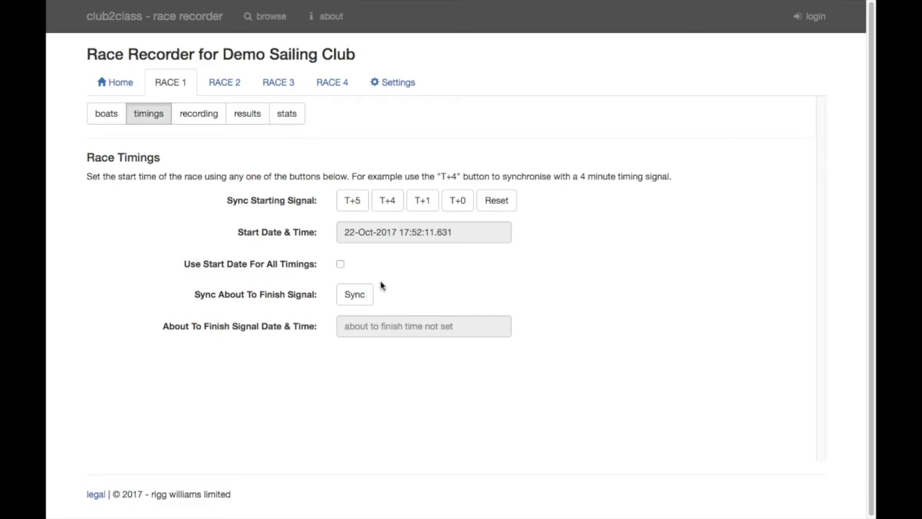
pyautogui.click(340, 265)
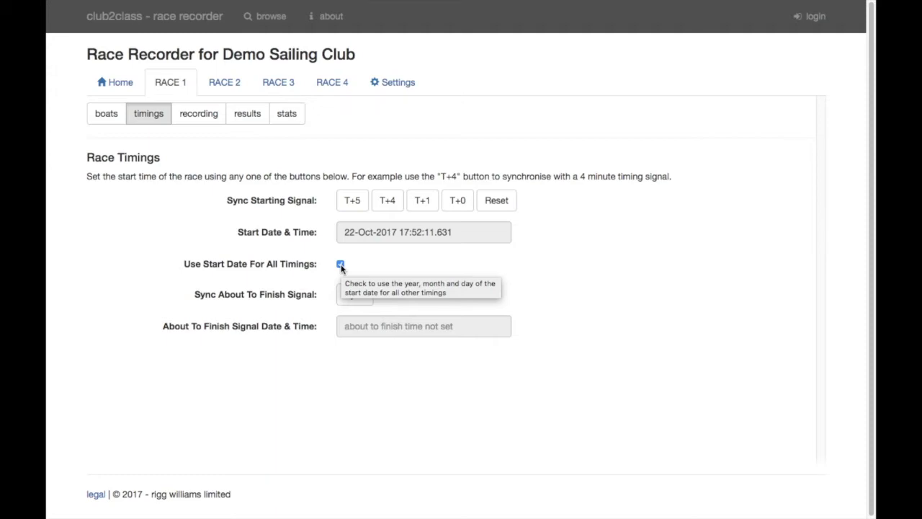
pyautogui.click(341, 264)
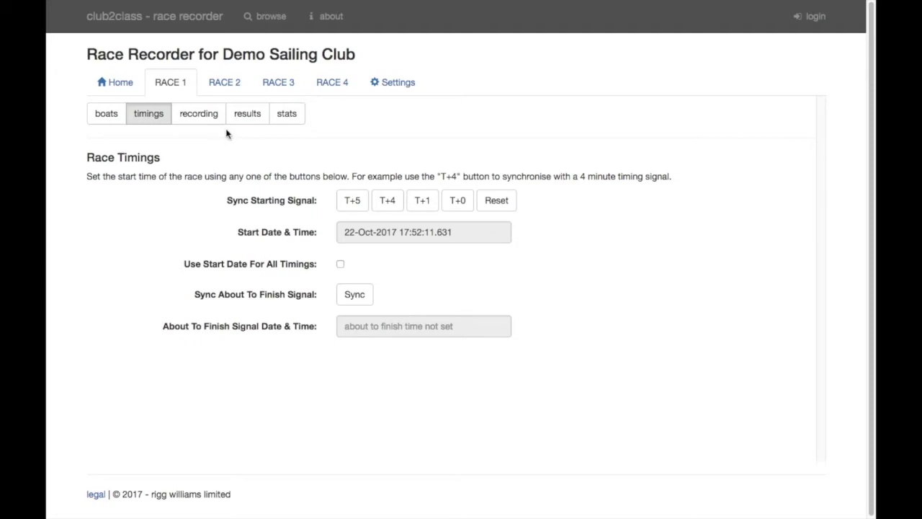
pyautogui.click(206, 119)
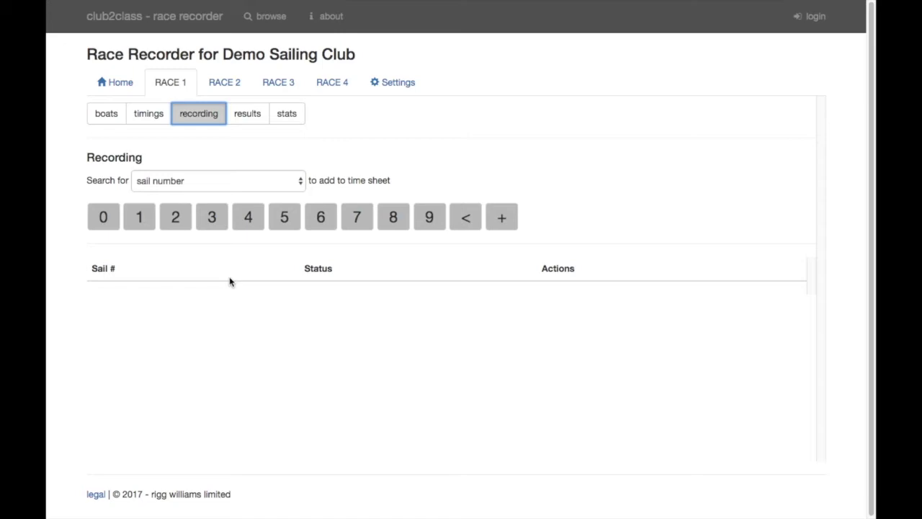
# Add class 2000 boats 1, 2, 3 and 4 to RACE 1's time sheet, searching by sail number
pyautogui.click(146, 223)
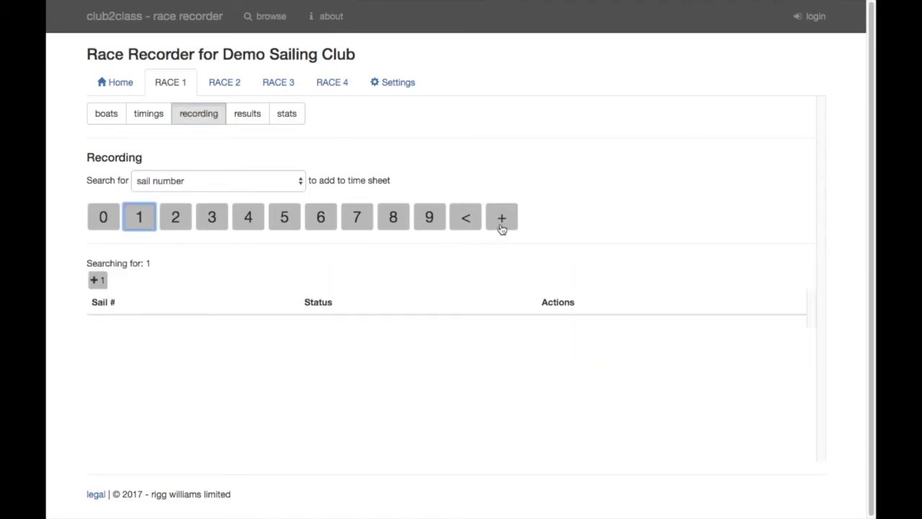
pyautogui.click(498, 228)
pyautogui.click(179, 227)
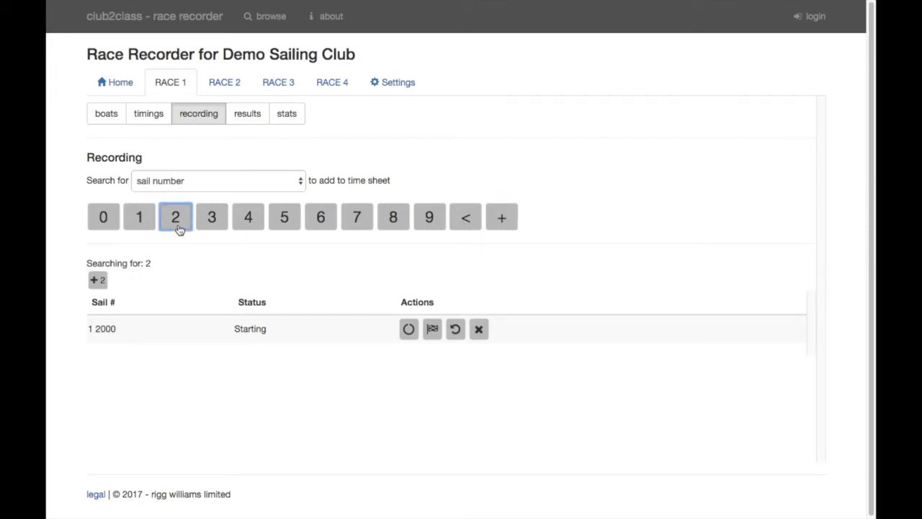
pyautogui.click(99, 282)
pyautogui.click(214, 215)
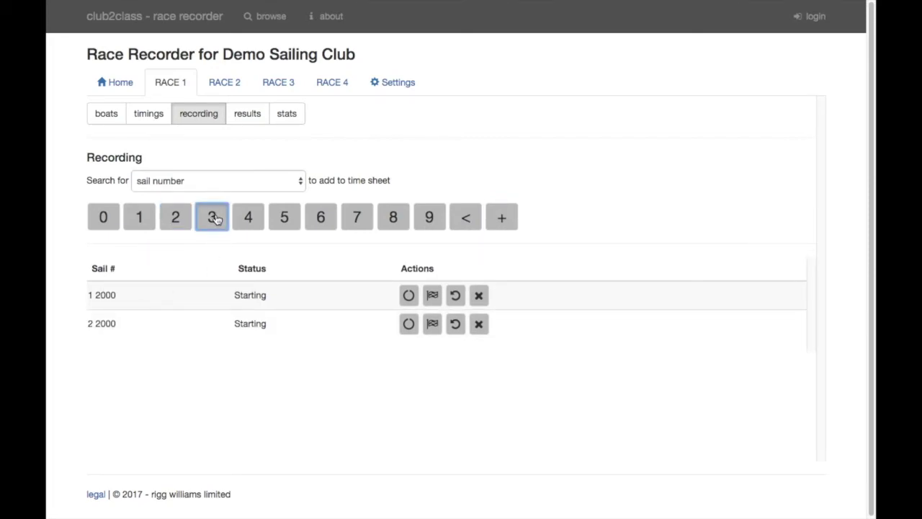
pyautogui.click(511, 219)
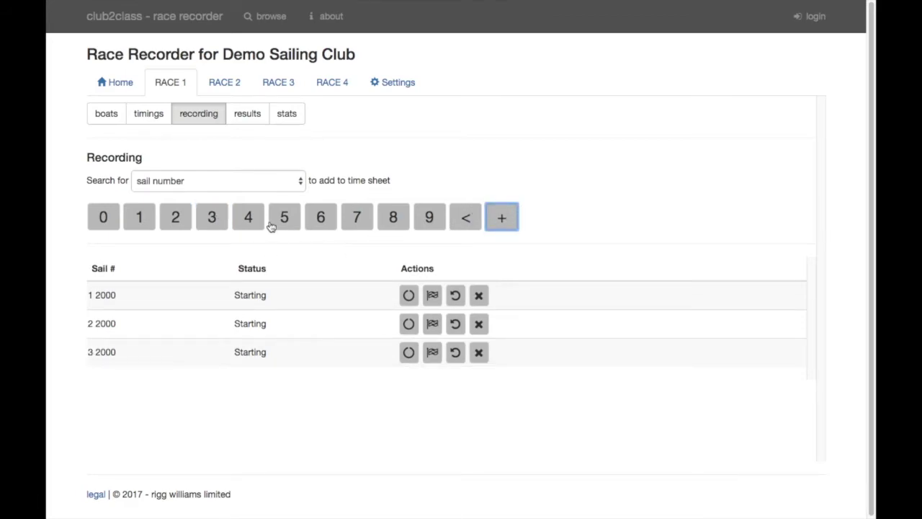
pyautogui.click(247, 220)
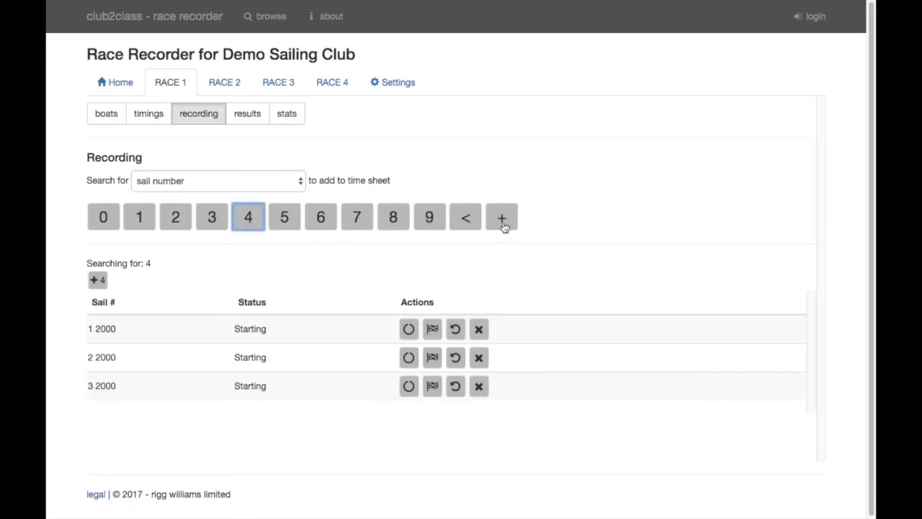
pyautogui.click(503, 225)
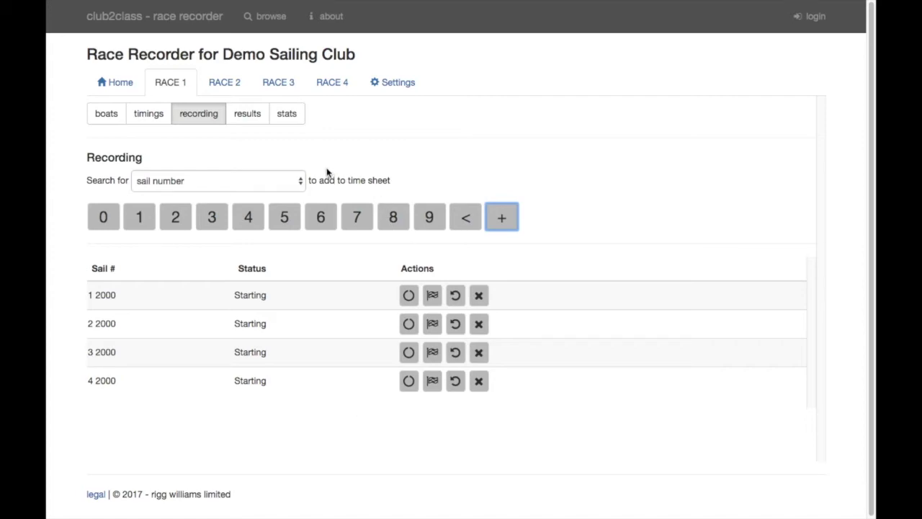
pyautogui.click(301, 183)
pyautogui.click(300, 181)
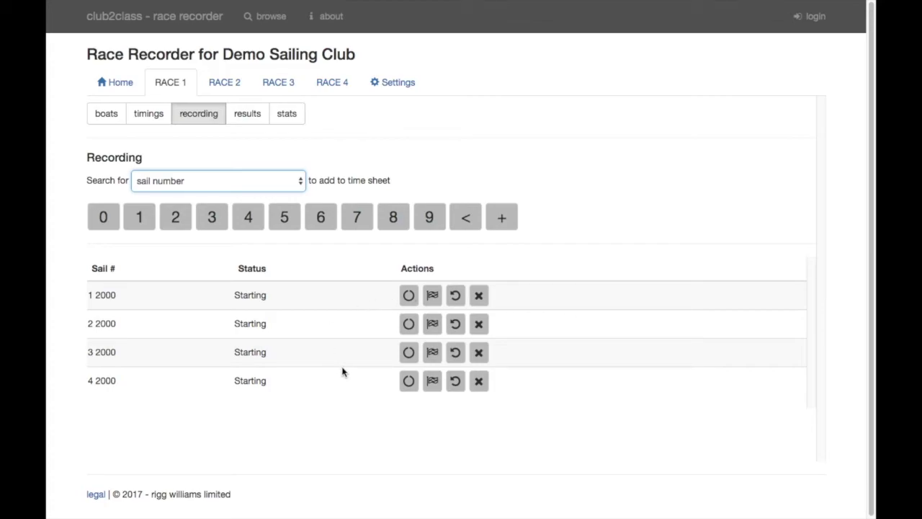
# Record a lap for boats 4, 2, 3 and 1, then return boat 4 from Lap 2 to Lap 1
pyautogui.click(407, 381)
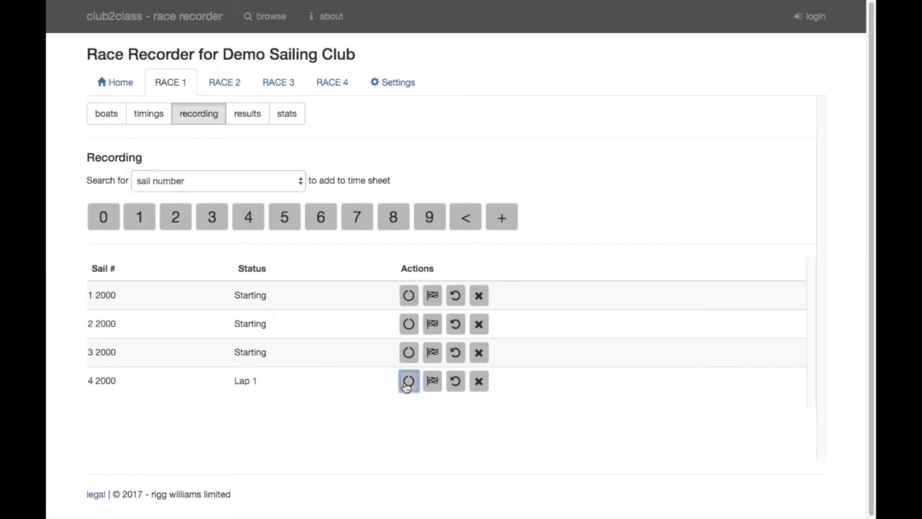
pyautogui.click(408, 324)
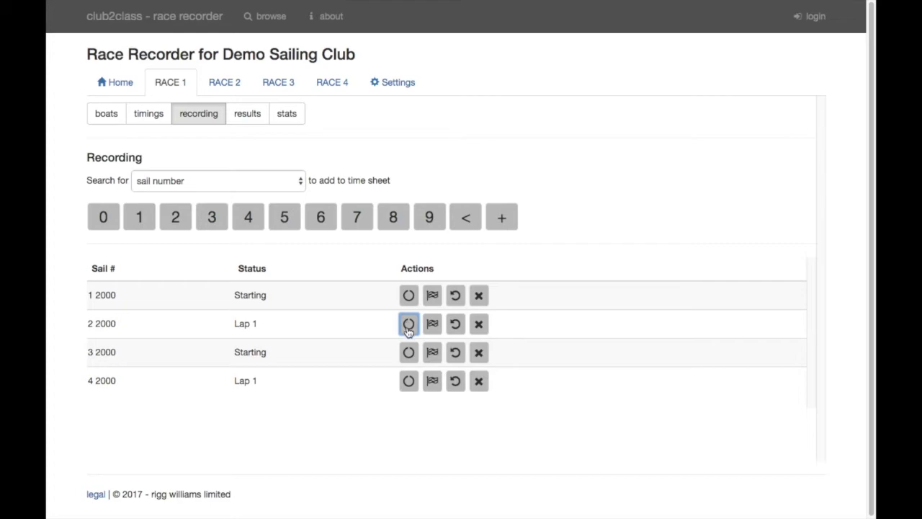
pyautogui.click(408, 352)
pyautogui.click(408, 297)
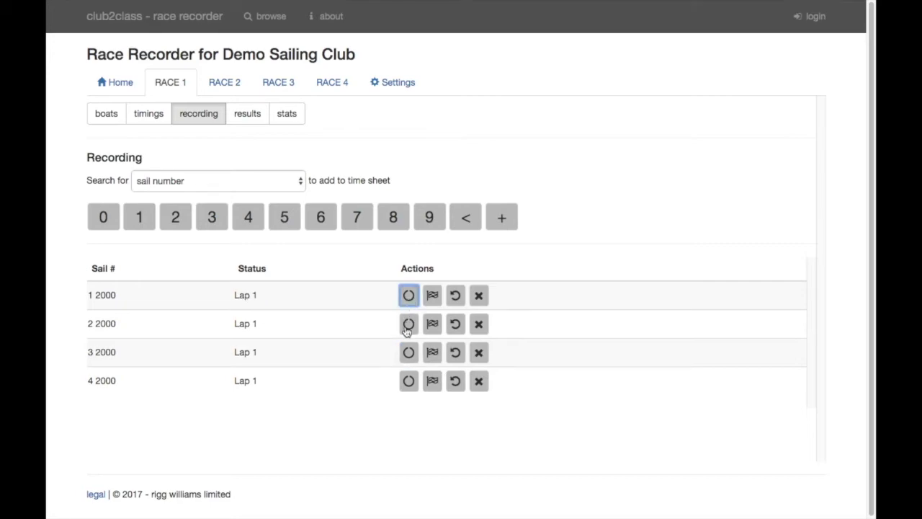
pyautogui.click(409, 383)
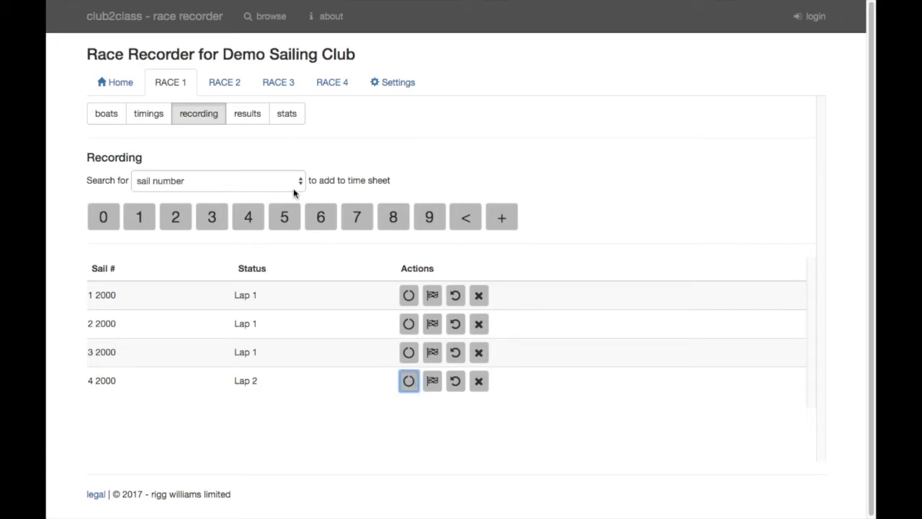
pyautogui.click(252, 117)
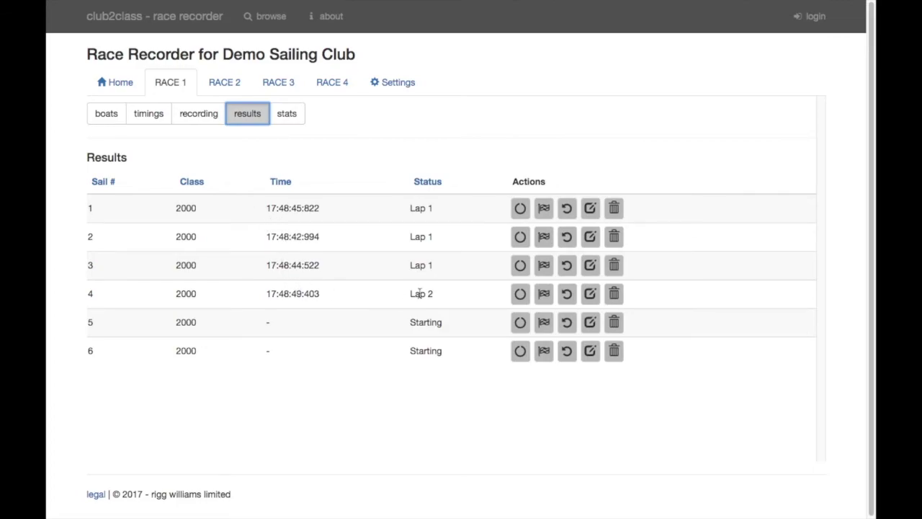
pyautogui.click(192, 115)
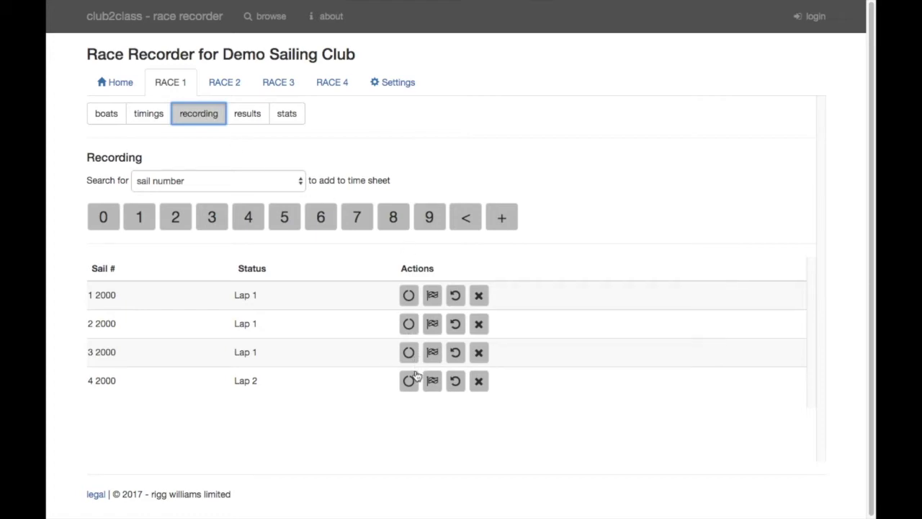
pyautogui.click(457, 383)
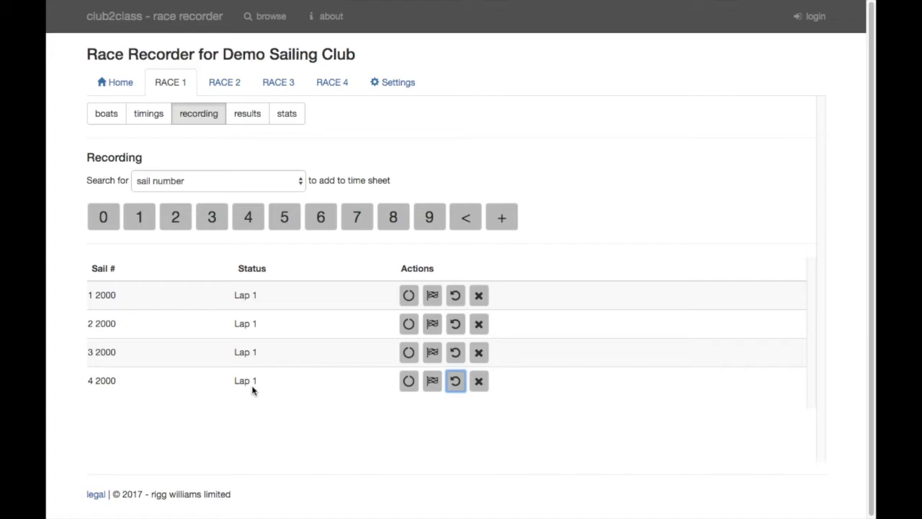
# Mark boats 1, 3, 2 and 4 finished, then undo each finish back to Lap 1
pyautogui.click(431, 298)
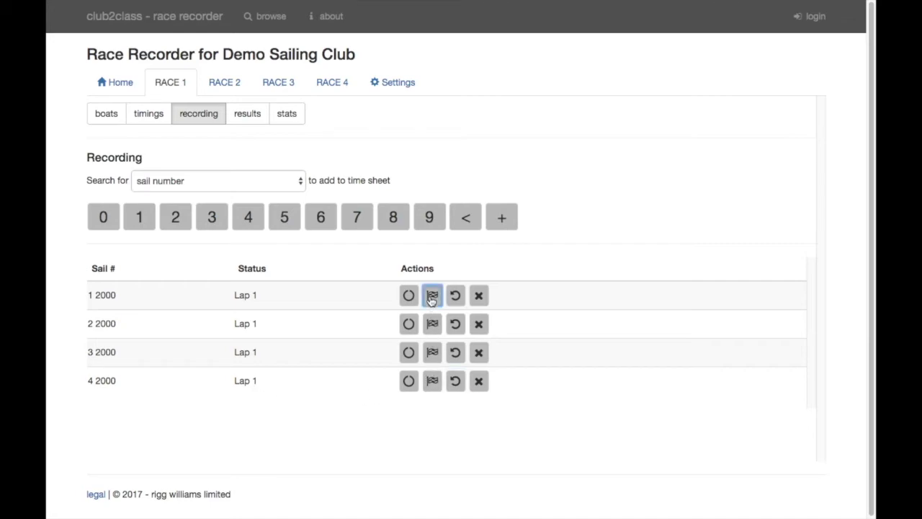
pyautogui.click(434, 351)
pyautogui.click(432, 330)
pyautogui.click(432, 382)
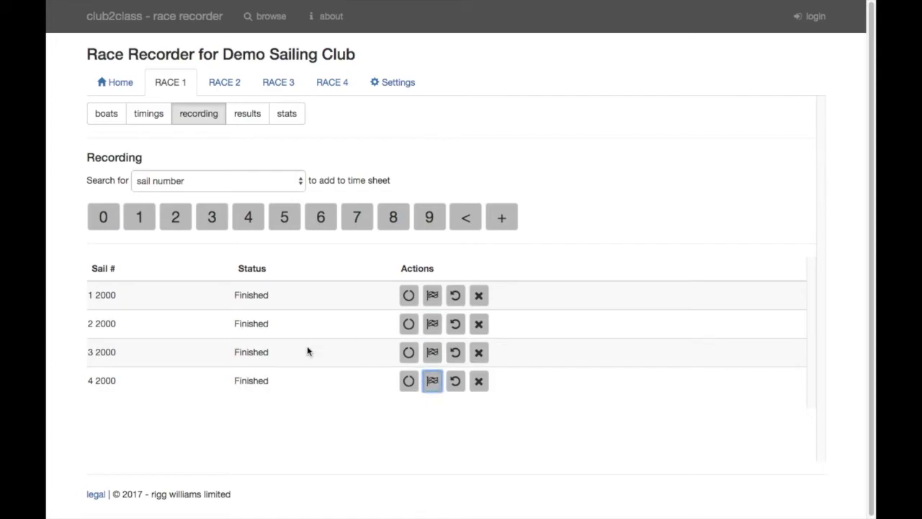
pyautogui.click(455, 381)
pyautogui.click(455, 352)
pyautogui.click(456, 324)
pyautogui.click(455, 295)
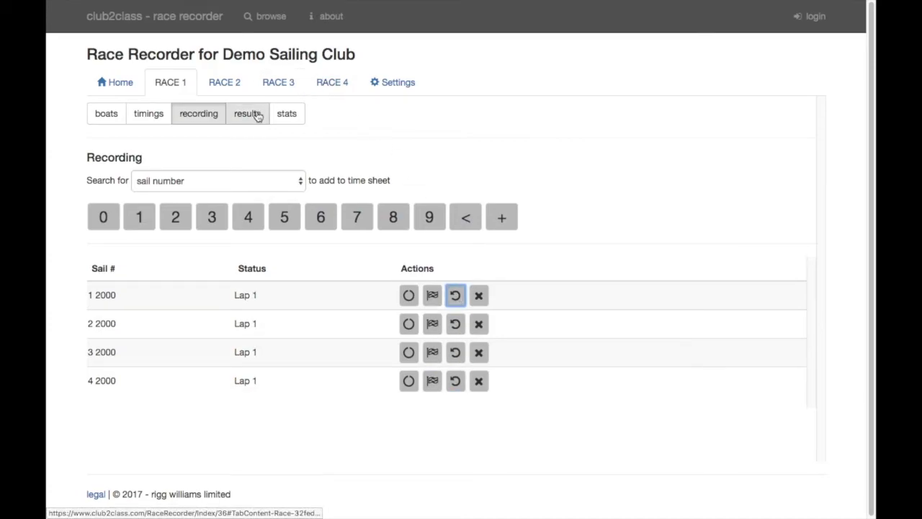
# In RACE 1 results, record finish times for sails 2, 1, 4 and 3
pyautogui.click(248, 115)
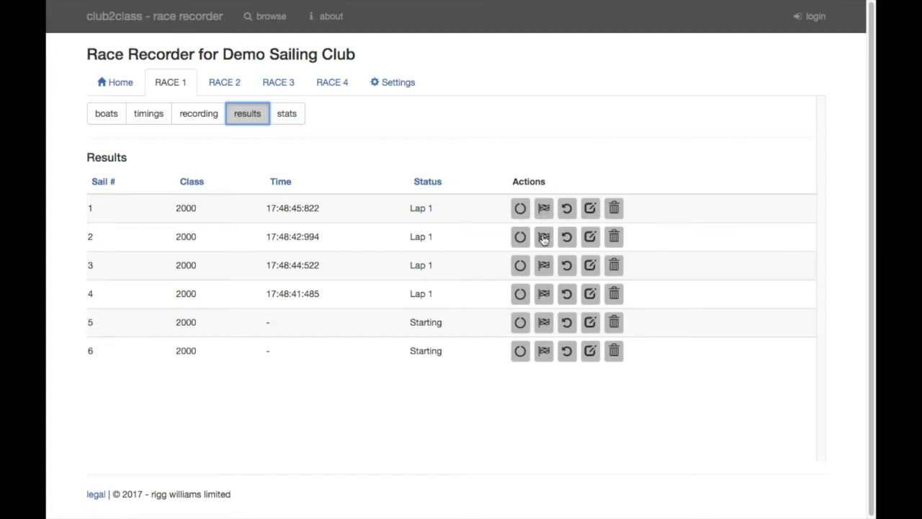
pyautogui.click(544, 238)
pyautogui.click(543, 208)
pyautogui.click(544, 294)
pyautogui.click(544, 266)
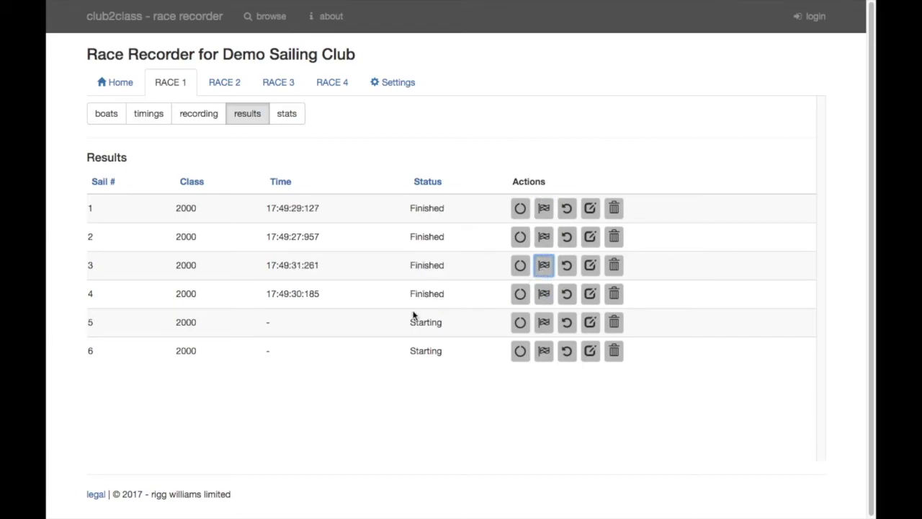
# Sort the results by Time ascending and delete sail 3
pyautogui.click(281, 182)
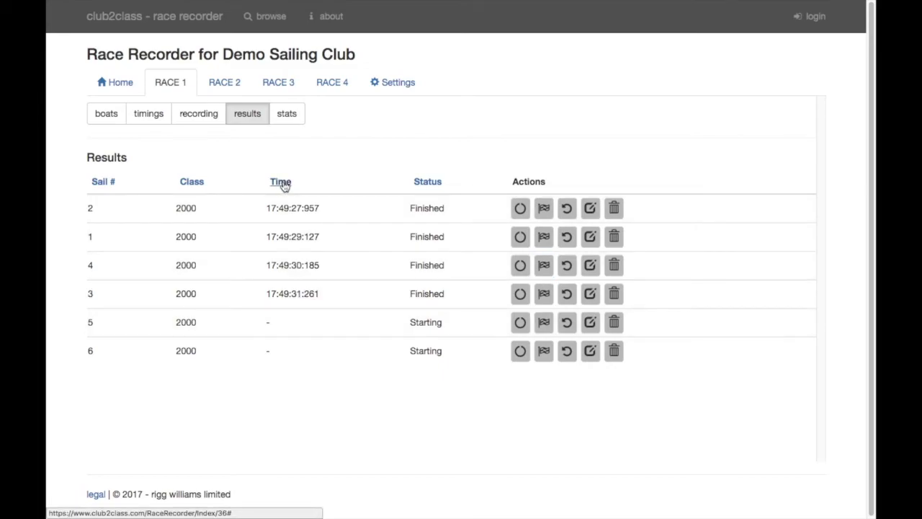
pyautogui.click(282, 183)
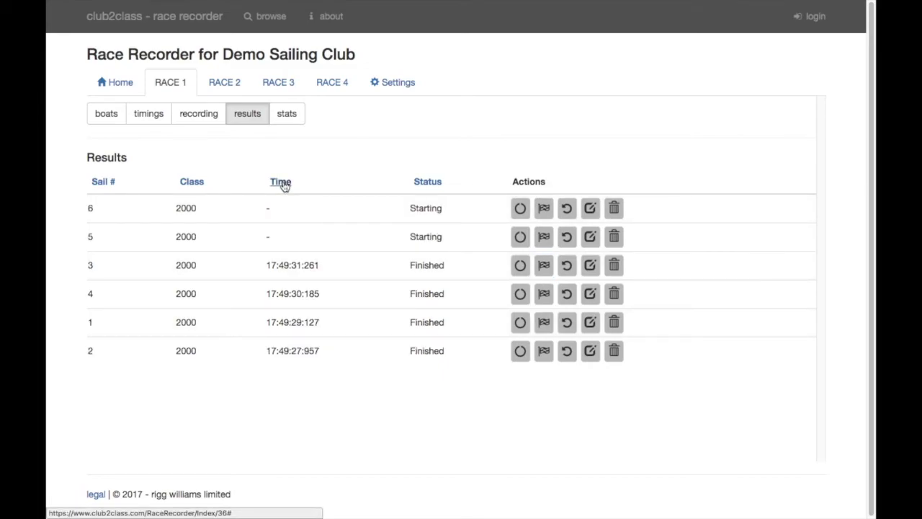
pyautogui.click(282, 183)
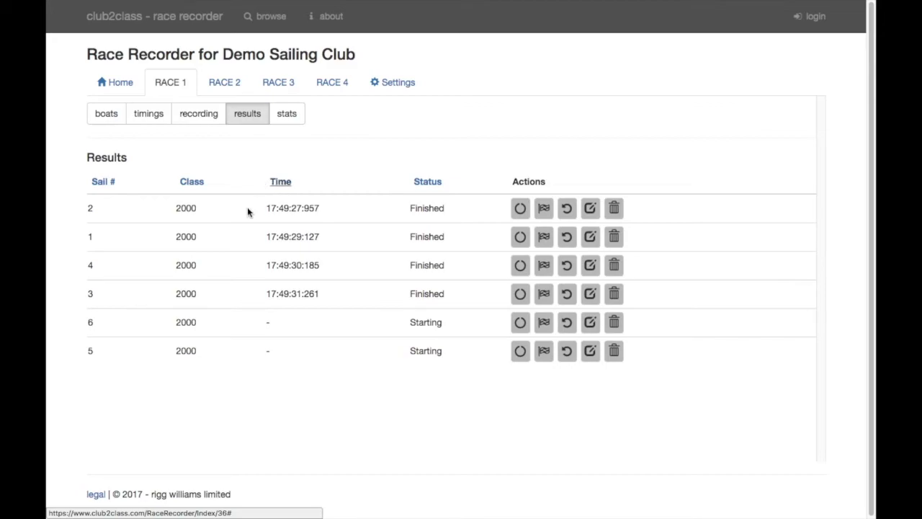
pyautogui.click(613, 295)
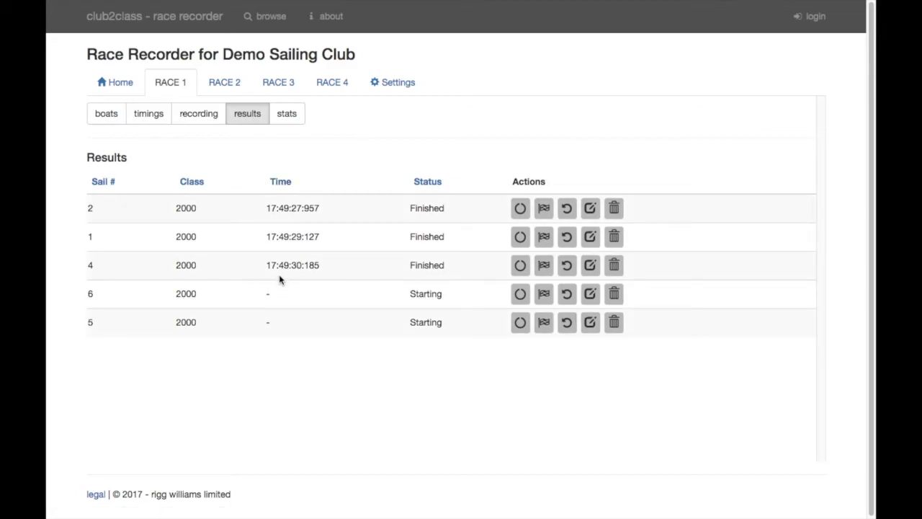
# Change sail 2's finish to 17:49:30 and save it as a recorded result (RES)
pyautogui.click(589, 211)
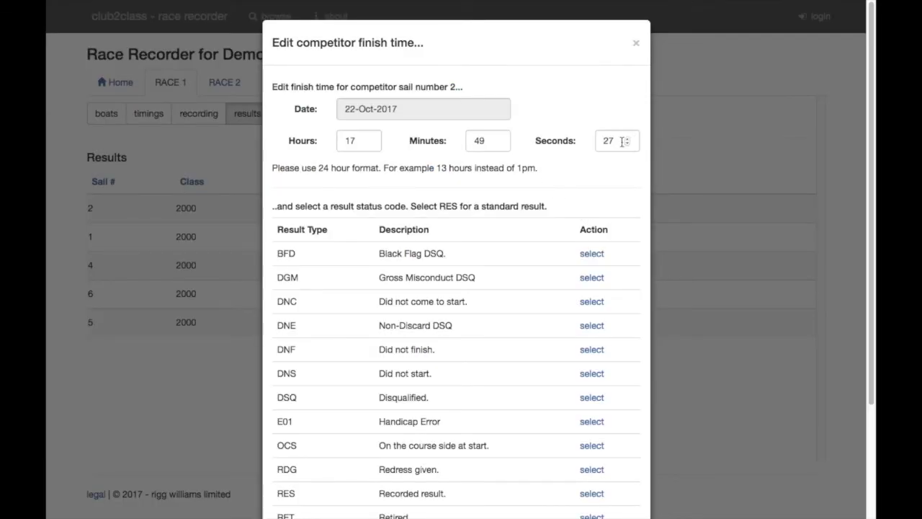
pyautogui.click(626, 138)
pyautogui.click(626, 138)
pyautogui.scroll(-2, 511, 321)
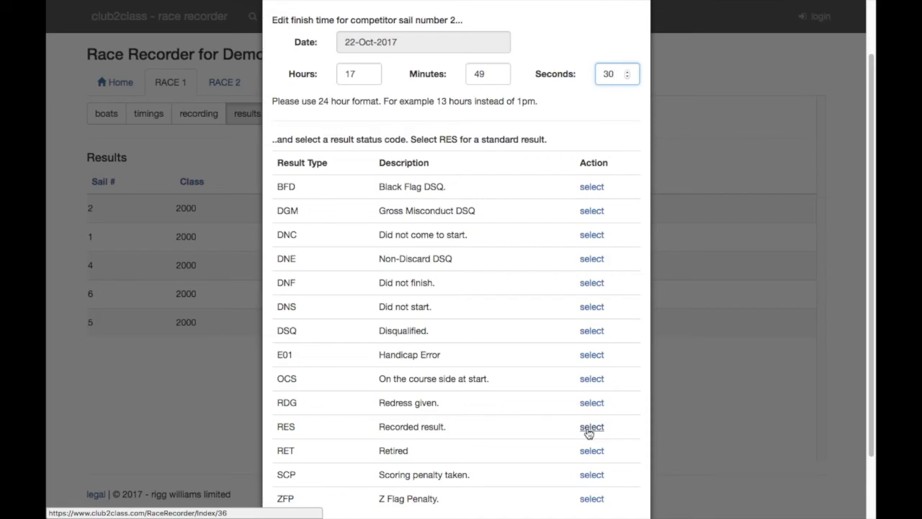
pyautogui.click(589, 429)
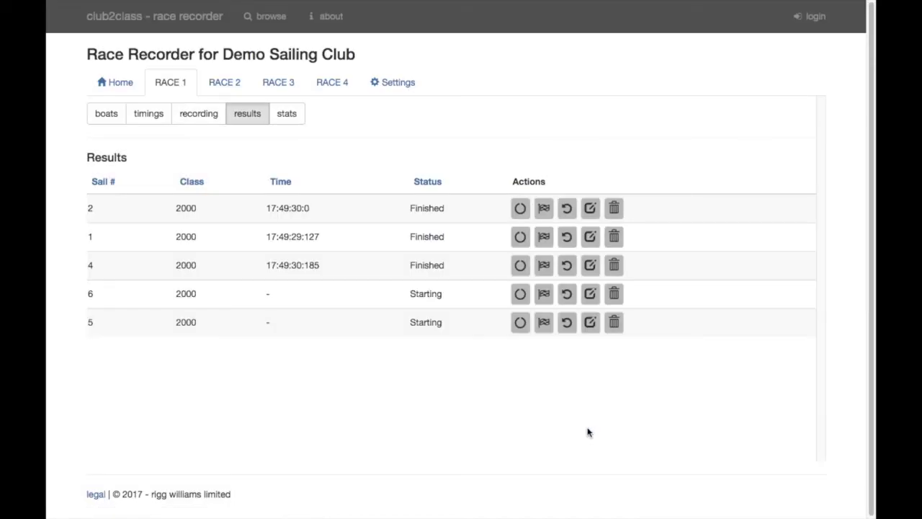
# Give sail 4 DNF status and view RACE 1's status counts
pyautogui.click(590, 265)
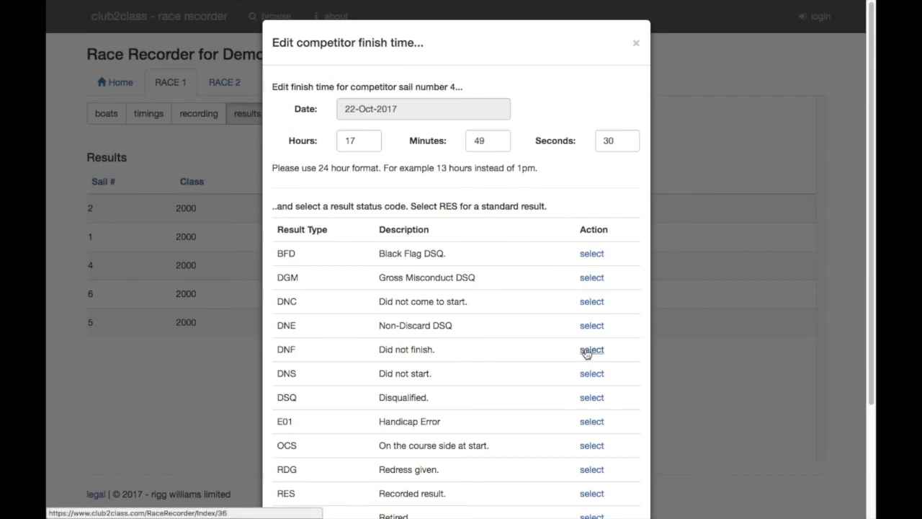
pyautogui.click(586, 351)
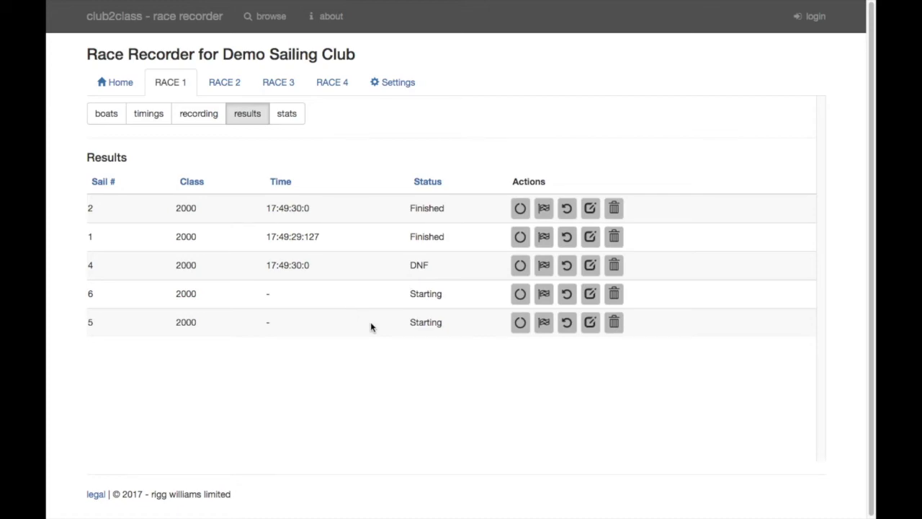
pyautogui.click(285, 114)
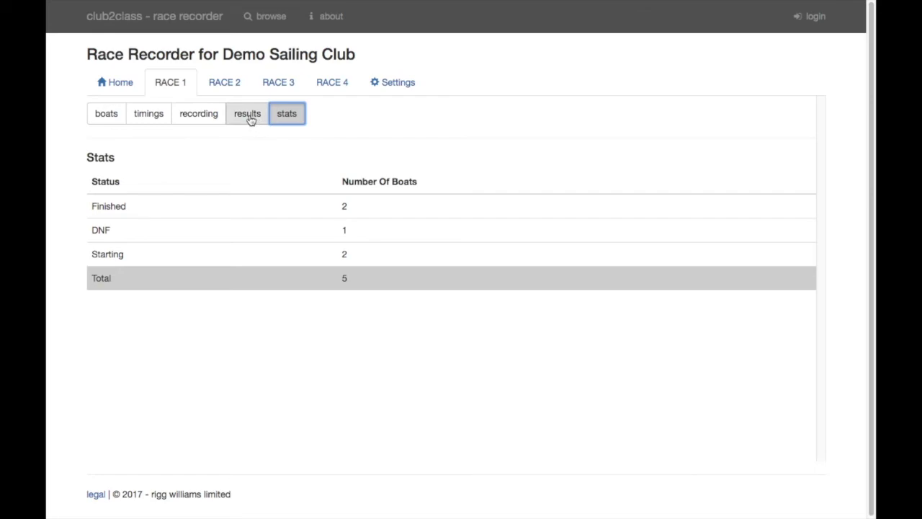
# Return to the Home page listing RACE 1–4
pyautogui.click(118, 85)
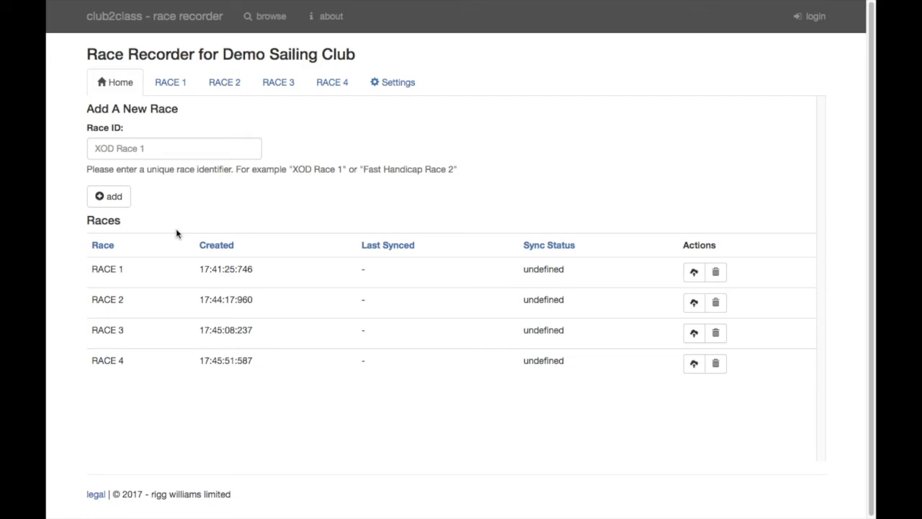
# Log in to club2class by entering the account e-mail and password
pyautogui.click(811, 17)
pyautogui.click(448, 76)
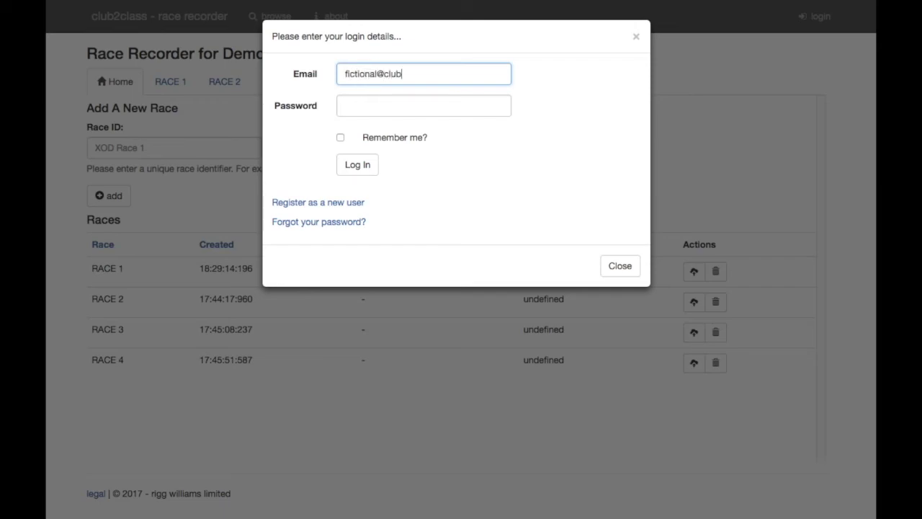
pyautogui.click(376, 100)
pyautogui.write('************')
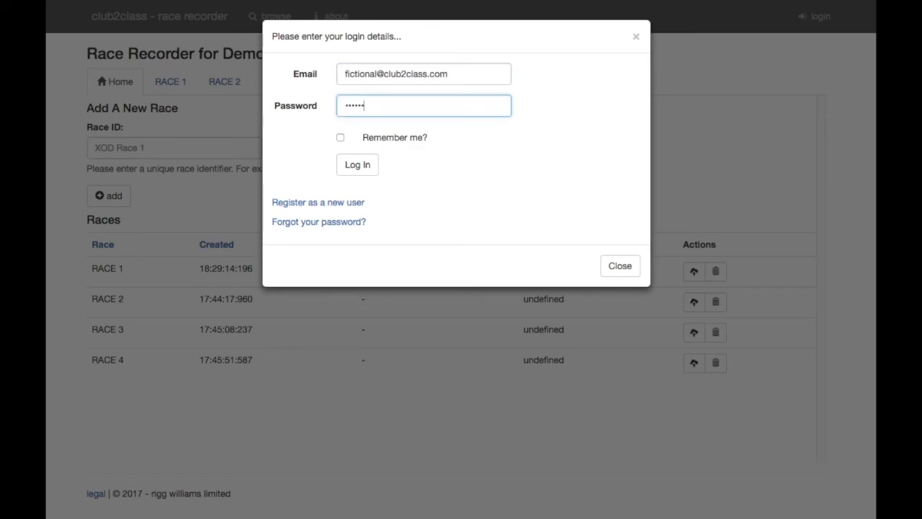
pyautogui.write('******')
pyautogui.click(355, 165)
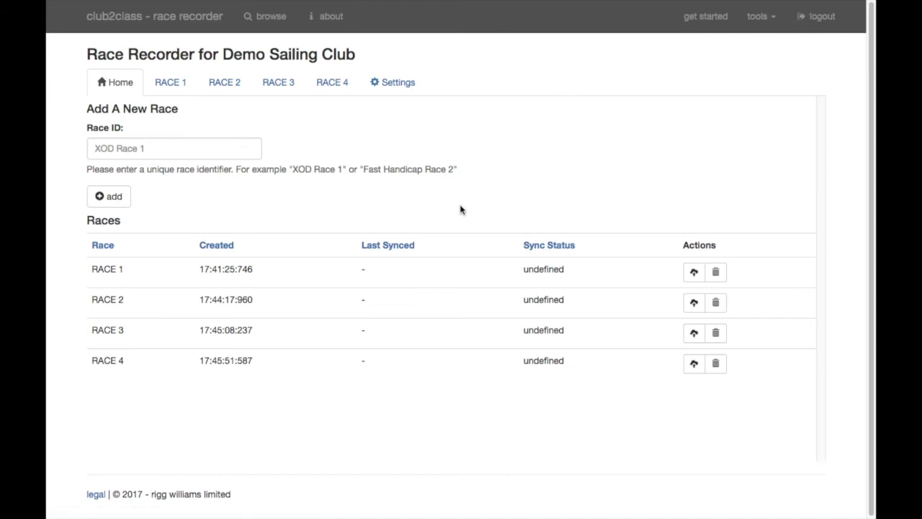
# Upload RACE 1 to the server from the Races table
pyautogui.click(694, 272)
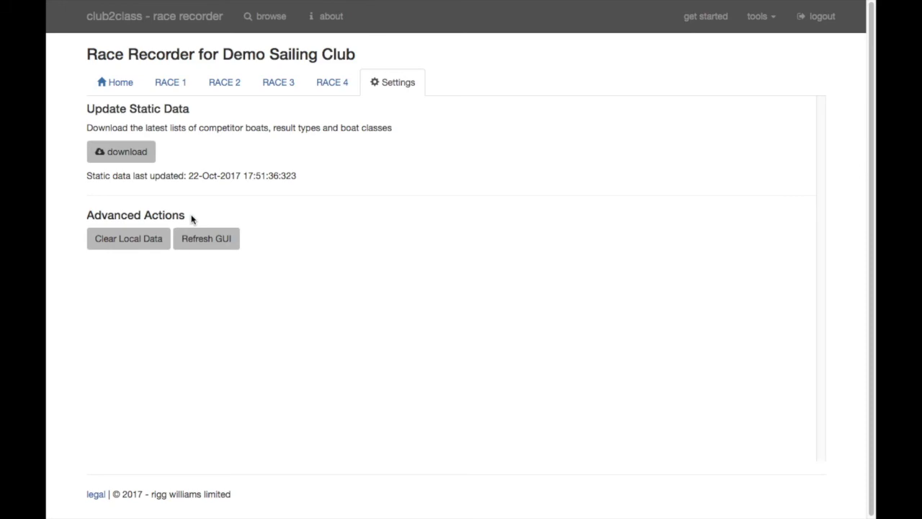
# Download the latest boats, result types and classes under Update Static Data
pyautogui.click(122, 160)
pyautogui.click(124, 94)
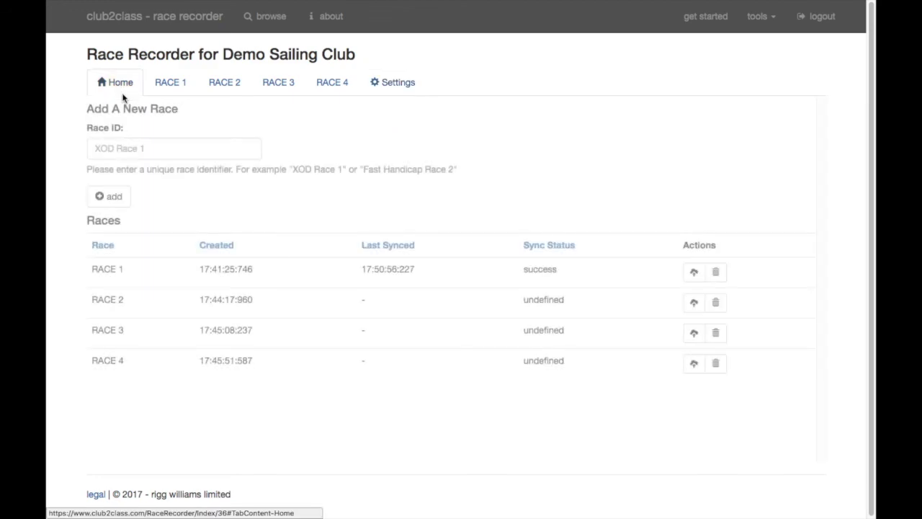